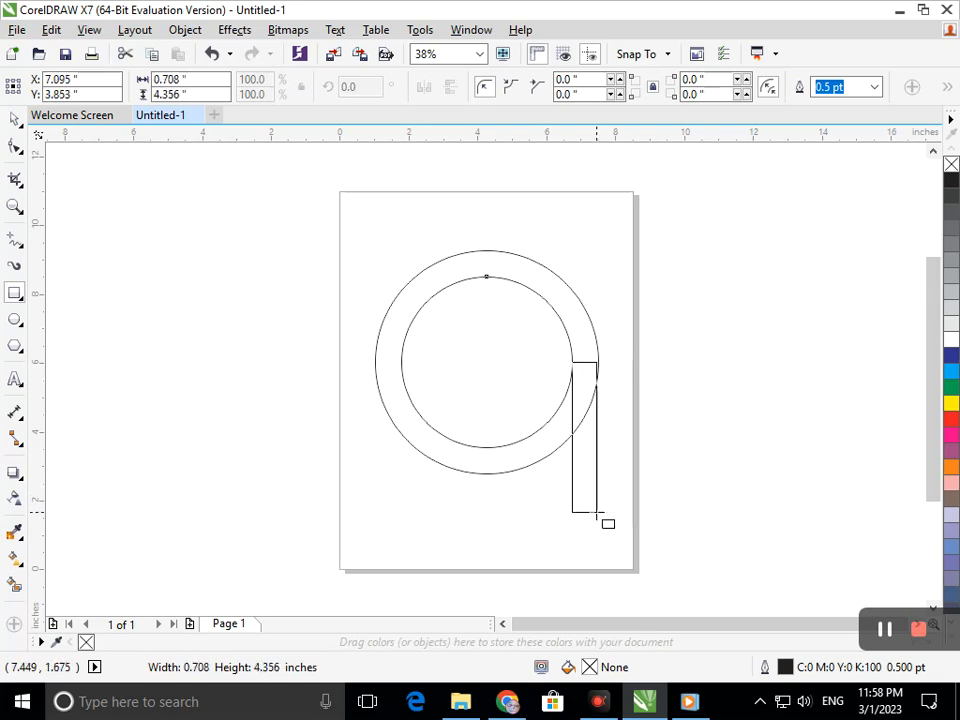
- Move the narrow rectangle over the middle of the two circles and stretch it past the outer circle to 8.55 inches tall
click(14, 118)
click(130, 405)
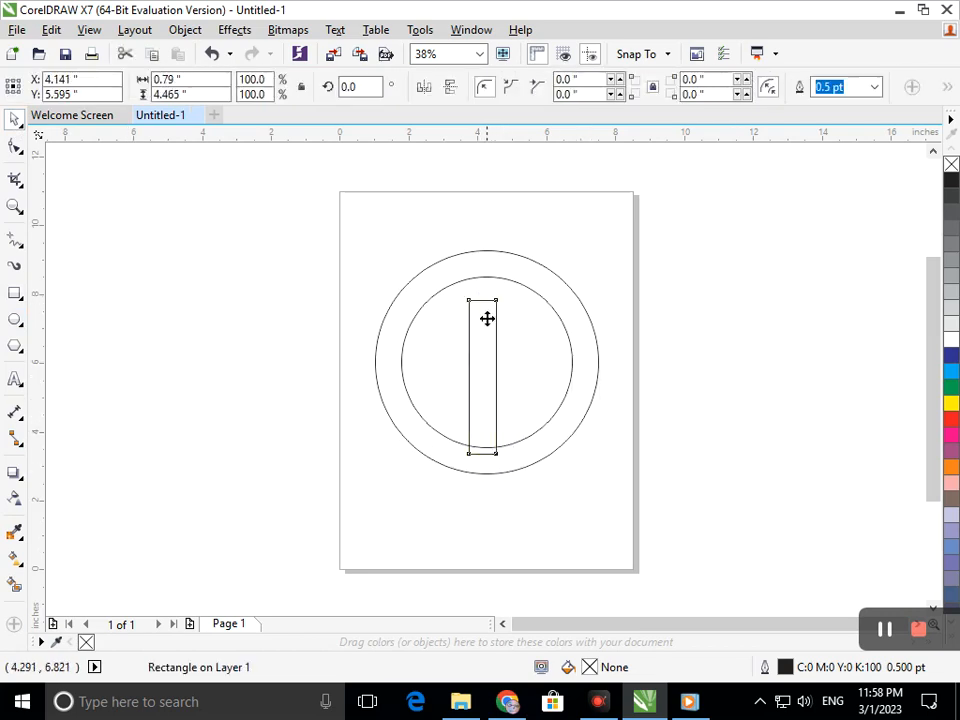
drag(482, 299, 480, 226)
drag(482, 462, 482, 526)
click(572, 513)
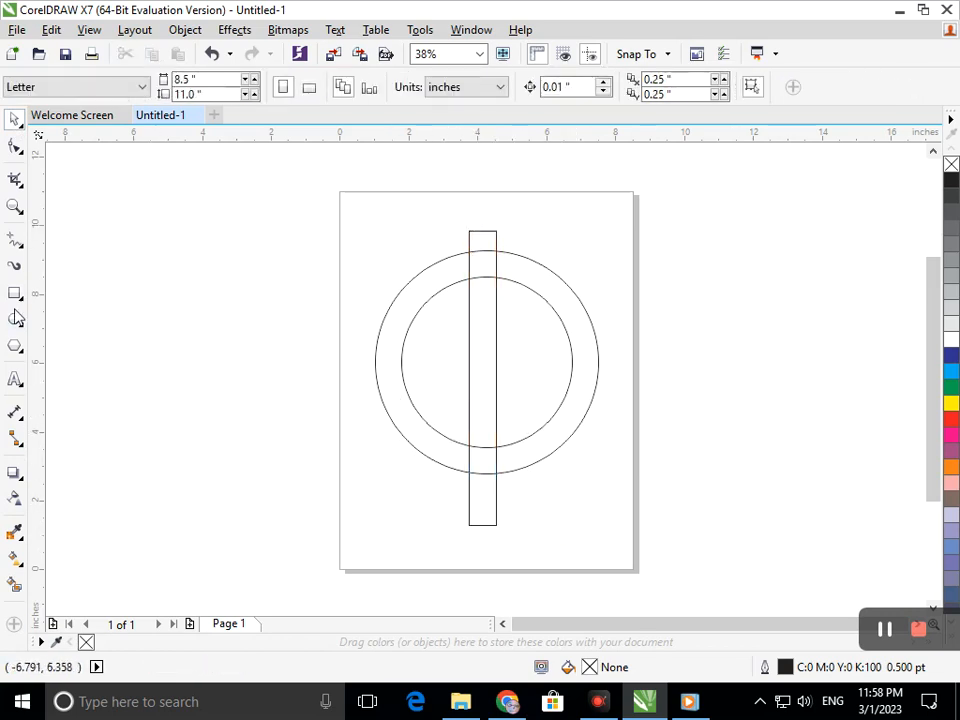
- Duplicate the vertical bar toward the outer circle's right edge and rotate the copy to 270 degrees so it lies horizontally
click(482, 400)
drag(482, 392, 604, 392)
right_click(604, 392)
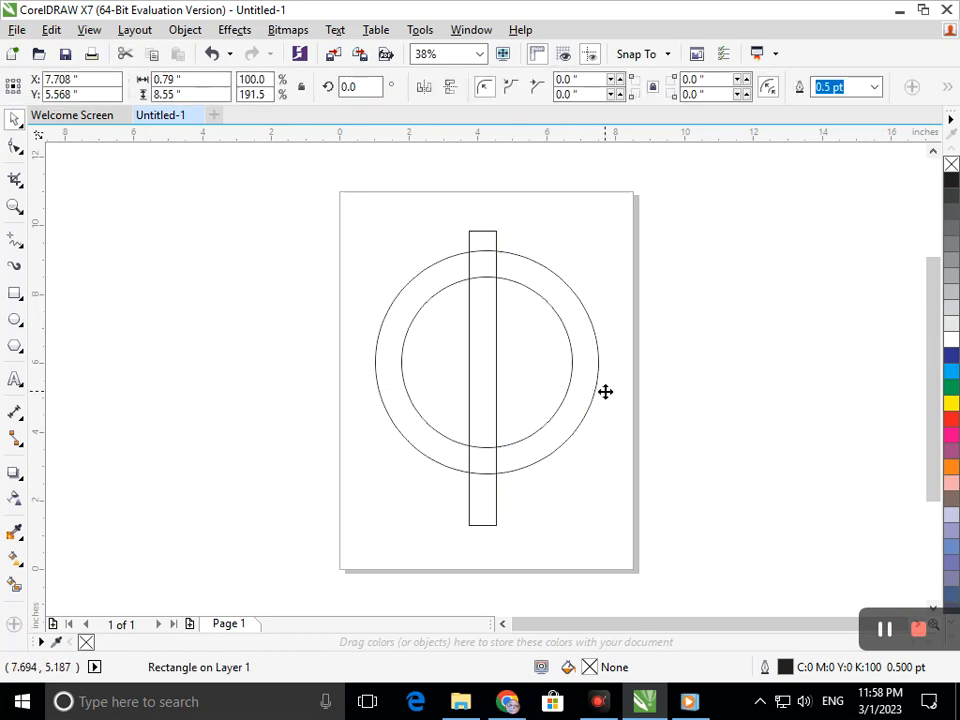
click(617, 453)
drag(625, 532, 446, 398)
click(606, 514)
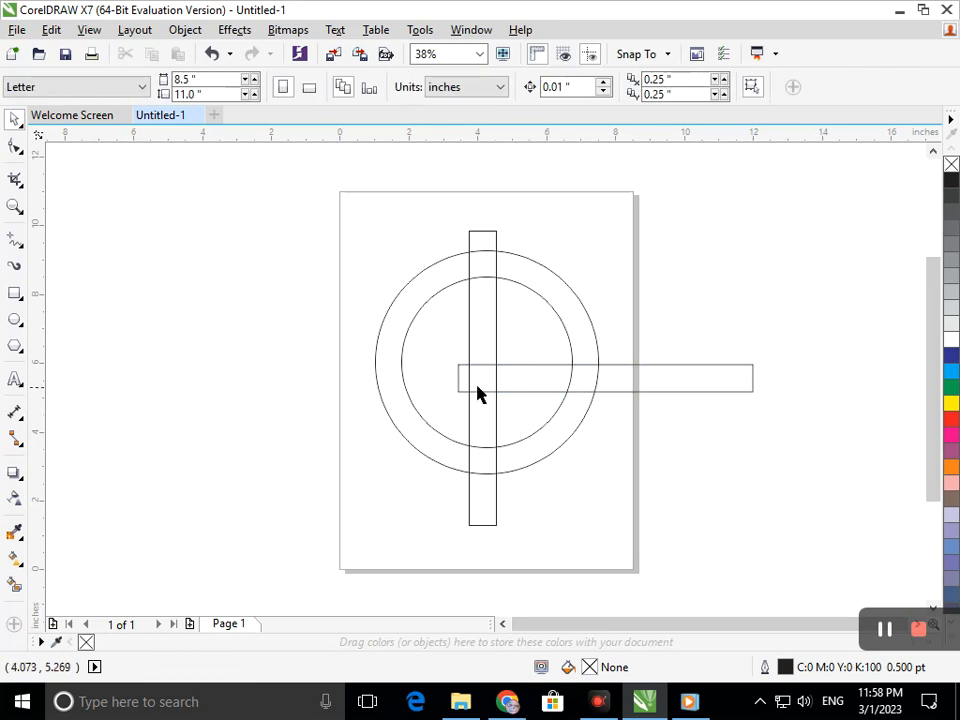
- Move the horizontal bar up to the circles' middle and shorten its outer end to a length of about 4.56 inches
click(458, 385)
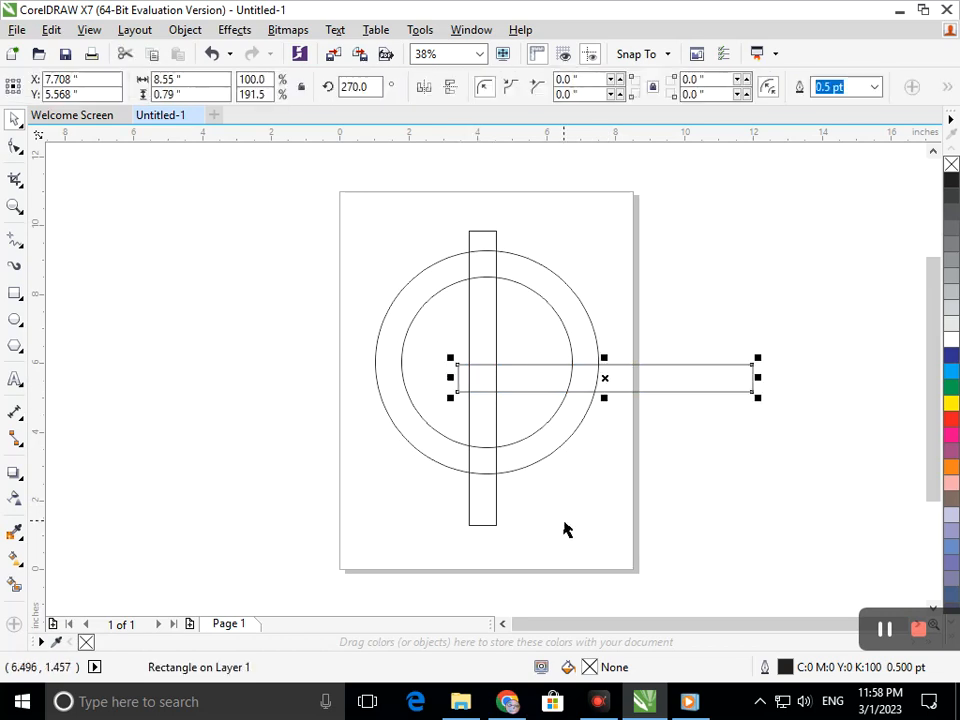
mouse_move(543, 372)
mouse_down()
mouse_move(521, 343)
mouse_move(538, 377)
mouse_up()
mouse_move(457, 385)
mouse_down()
mouse_move(456, 357)
mouse_move(471, 368)
mouse_move(455, 369)
mouse_up()
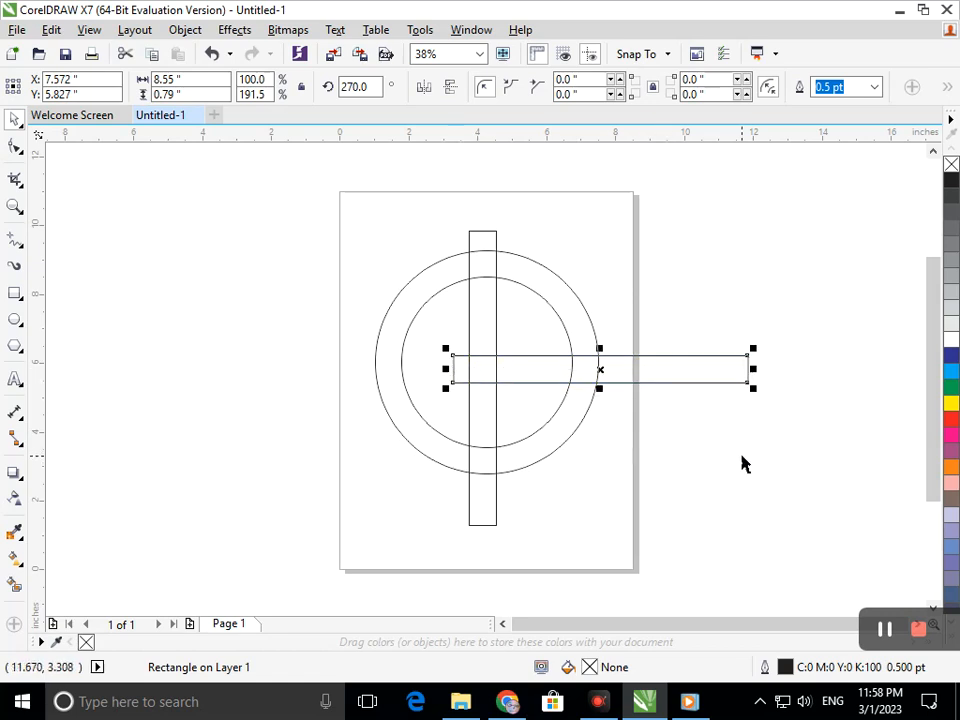
click(724, 418)
click(735, 371)
drag(748, 369, 612, 371)
click(626, 439)
click(608, 371)
click(600, 378)
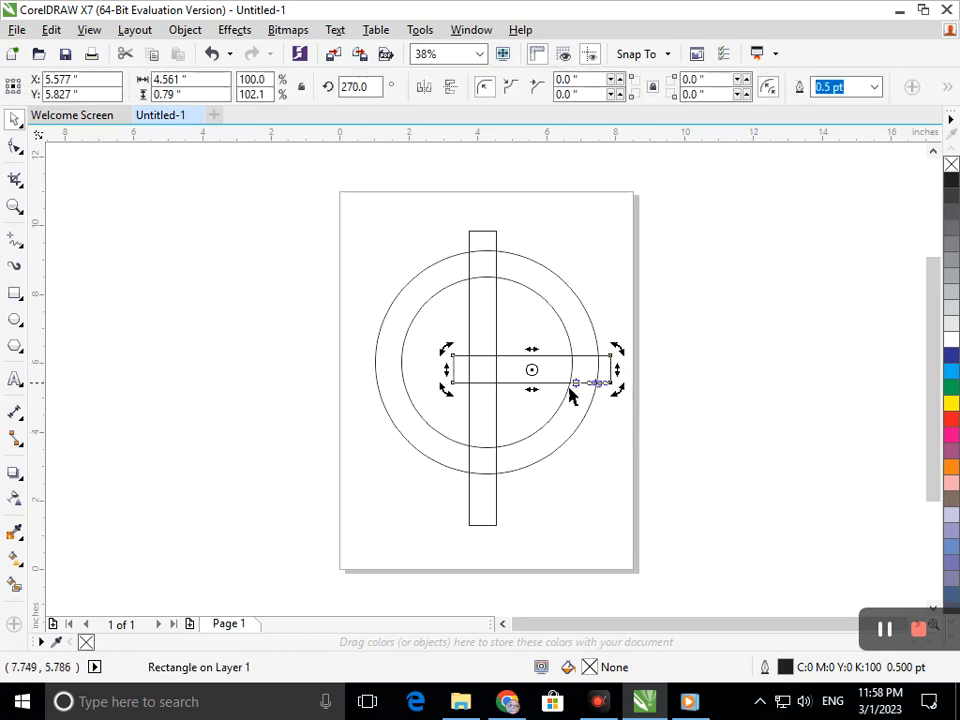
- Set the horizontal bar's rotation center at its inner end and create rotated copies angled upward and downward from it
drag(531, 371, 452, 370)
drag(616, 392, 616, 270)
click(720, 379)
- Select the three radiating bars together and nudge them slightly to the right
drag(650, 459, 435, 263)
key(Right)
key(Right)
key(Right)
key(Right)
key(Right)
key(Right)
key(Right)
key(Right)
key(Right)
key(Right)
key(Right)
key(Right)
key(Right)
key(Right)
key(Right)
key(Right)
key(Right)
key(Right)
key(Right)
key(Right)
key(Right)
click(737, 386)
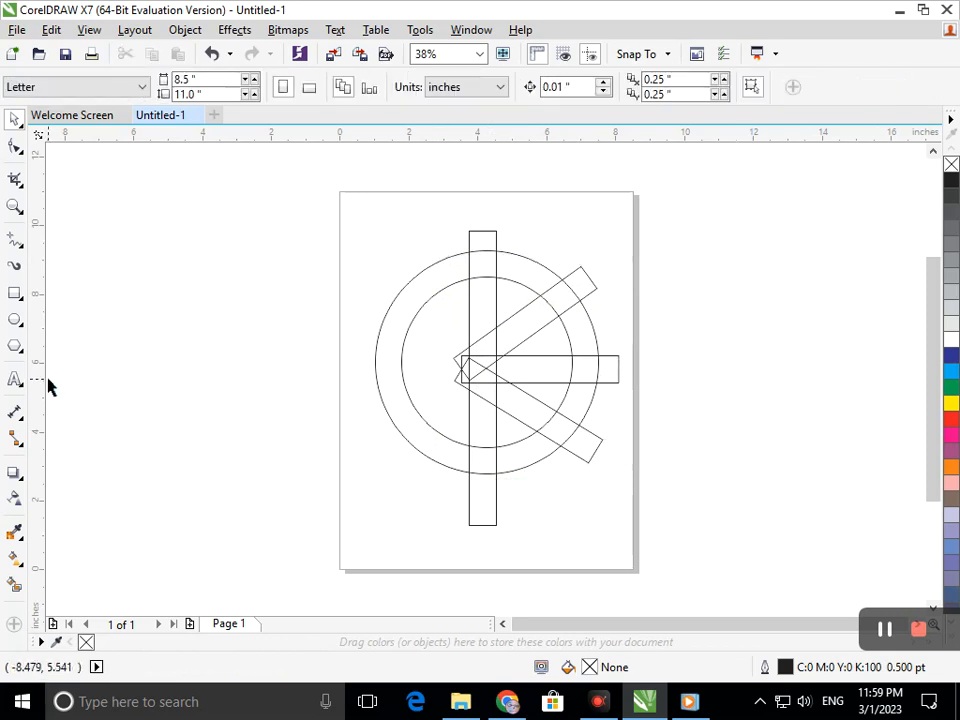
- Draw a circle about 1.55 inches in diameter over the point where the bars meet
click(22, 326)
click(76, 318)
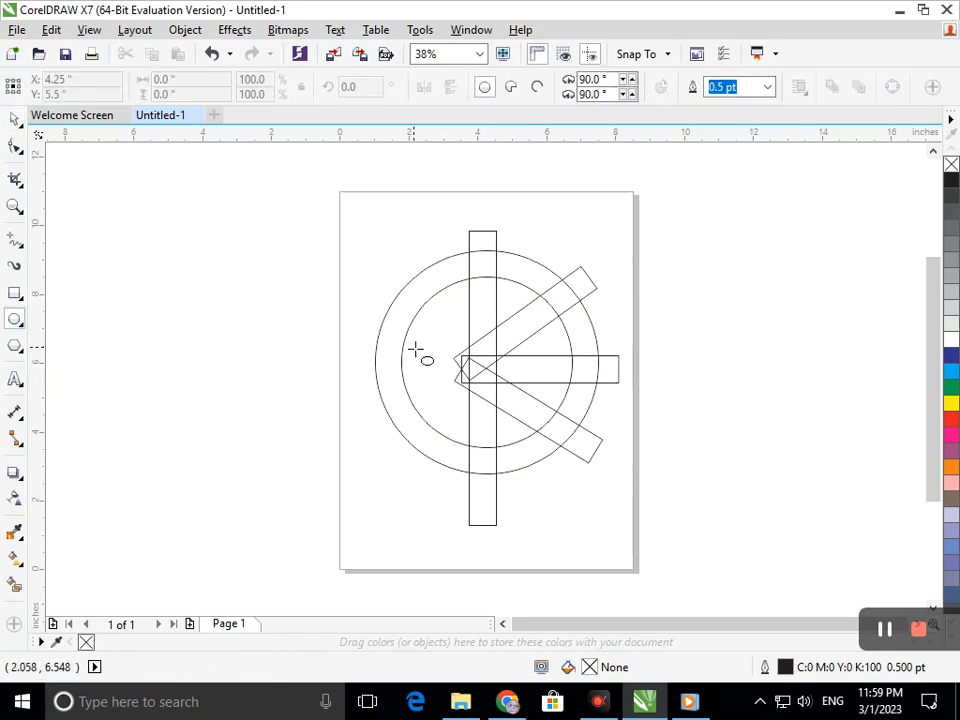
mouse_move(310, 343)
mouse_down()
mouse_move(364, 392)
mouse_move(350, 382)
mouse_move(354, 399)
mouse_move(407, 366)
mouse_move(456, 377)
mouse_up()
click(17, 120)
key(Down)
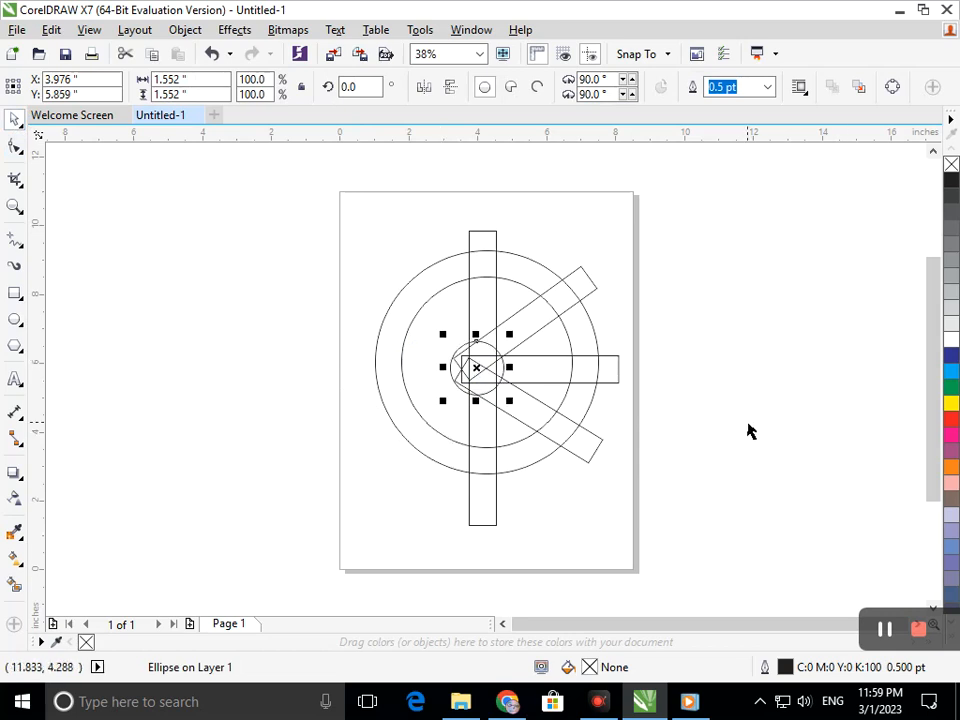
key(Escape)
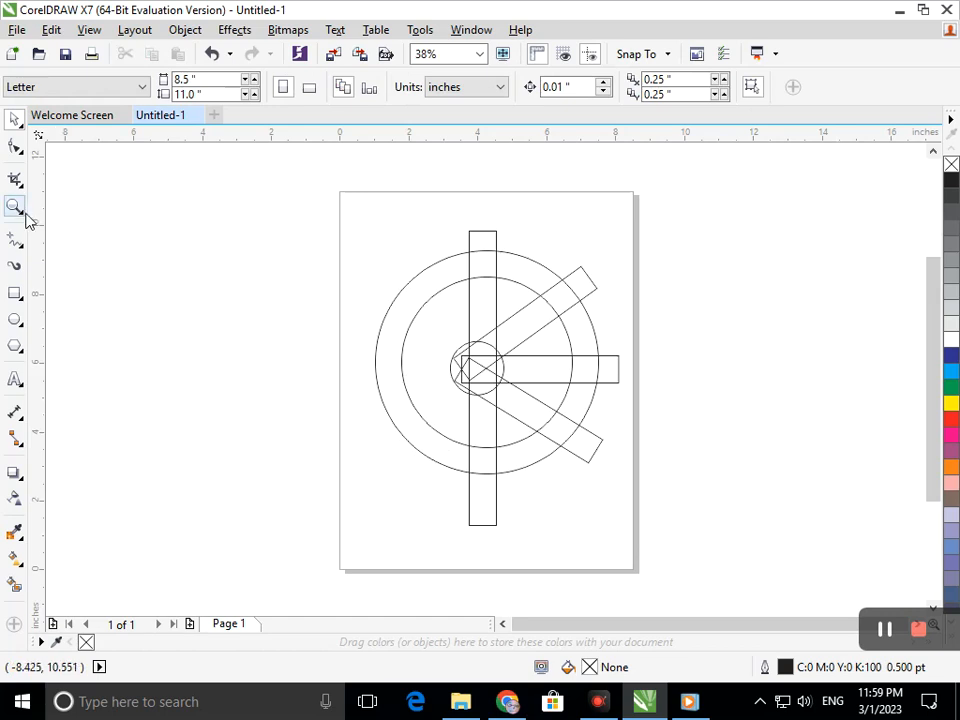
- With Virtual Segment Delete, remove the vertical and diagonal bar ends outside the outer circle and the ring arcs between the upper two spokes
click(24, 187)
click(47, 246)
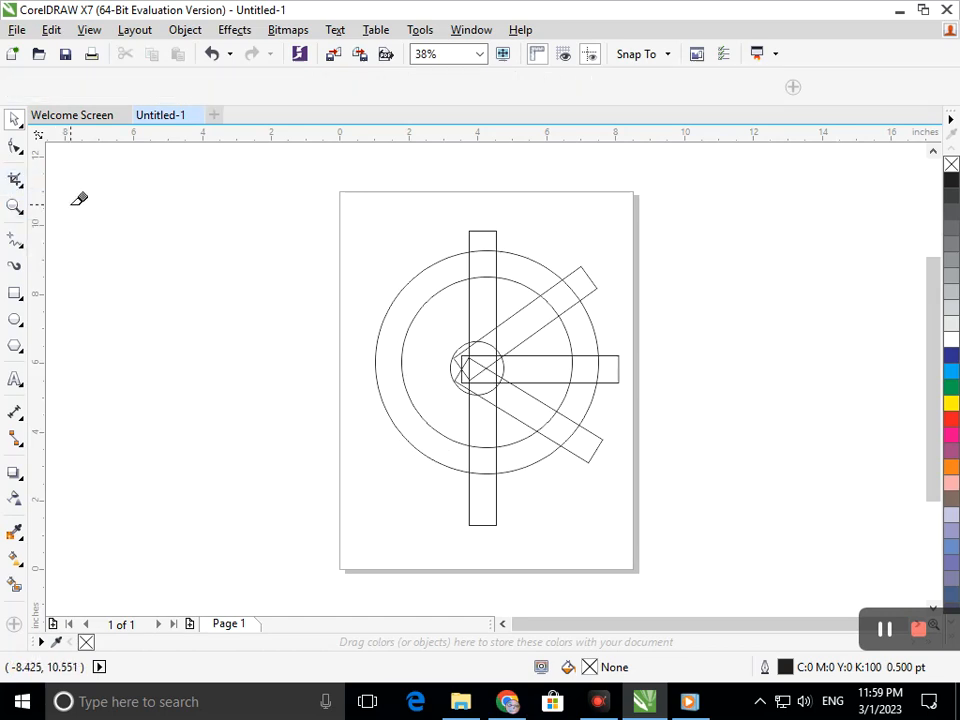
click(24, 188)
click(100, 220)
drag(435, 251, 520, 237)
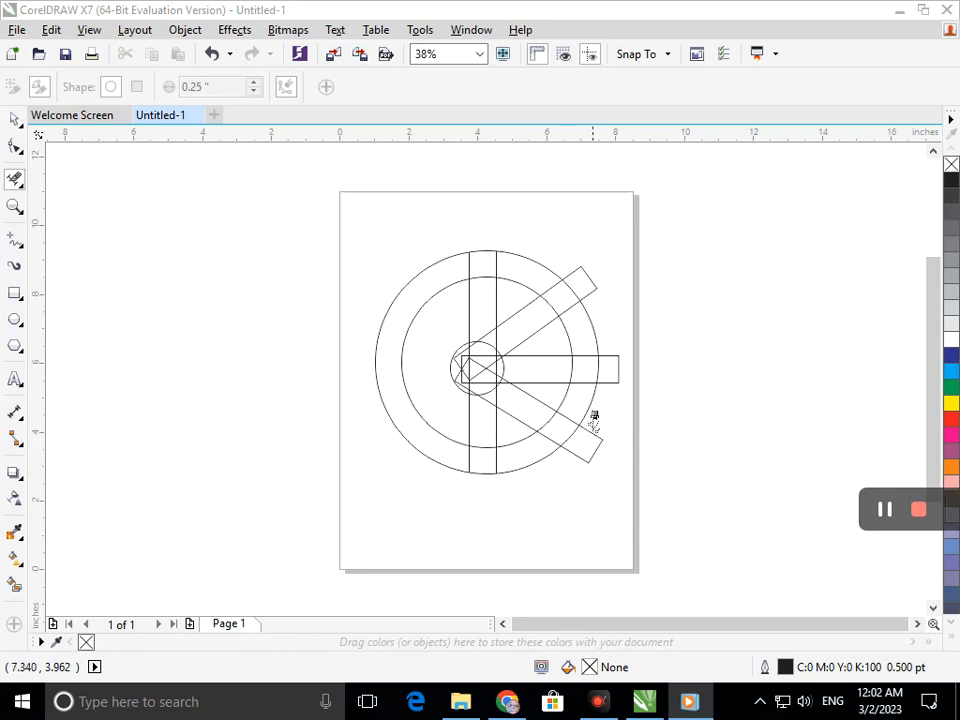
click(594, 455)
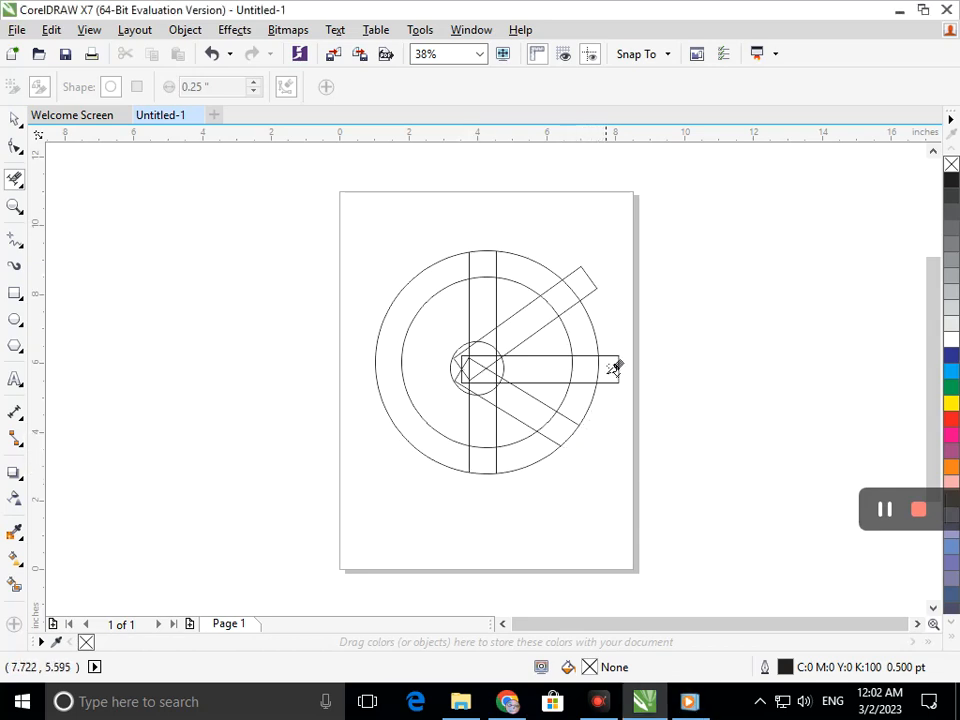
drag(560, 334, 621, 325)
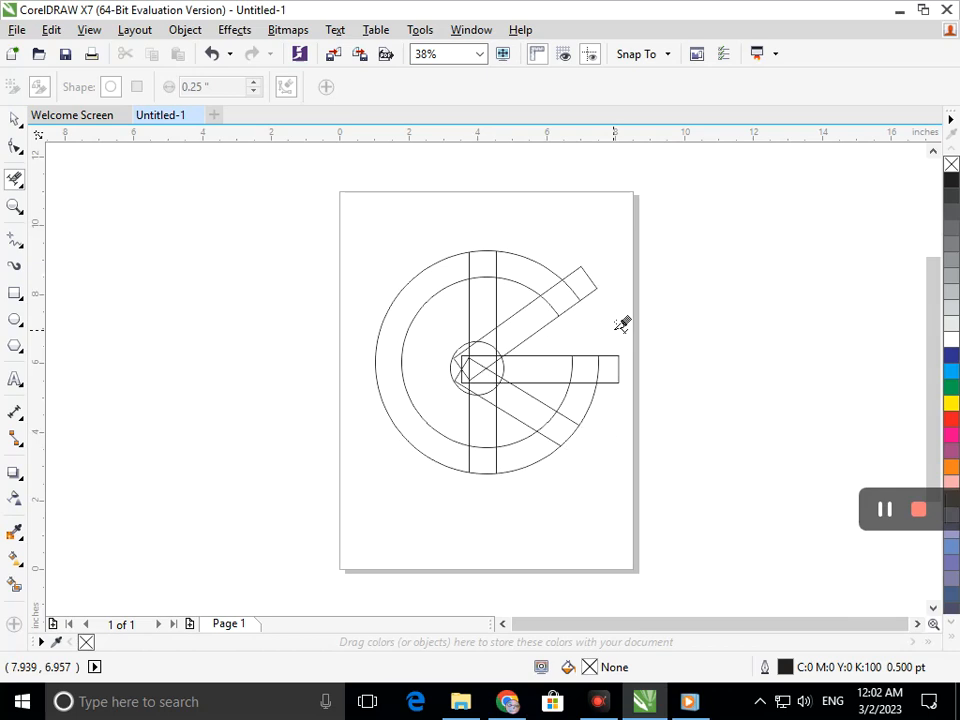
drag(569, 251, 624, 284)
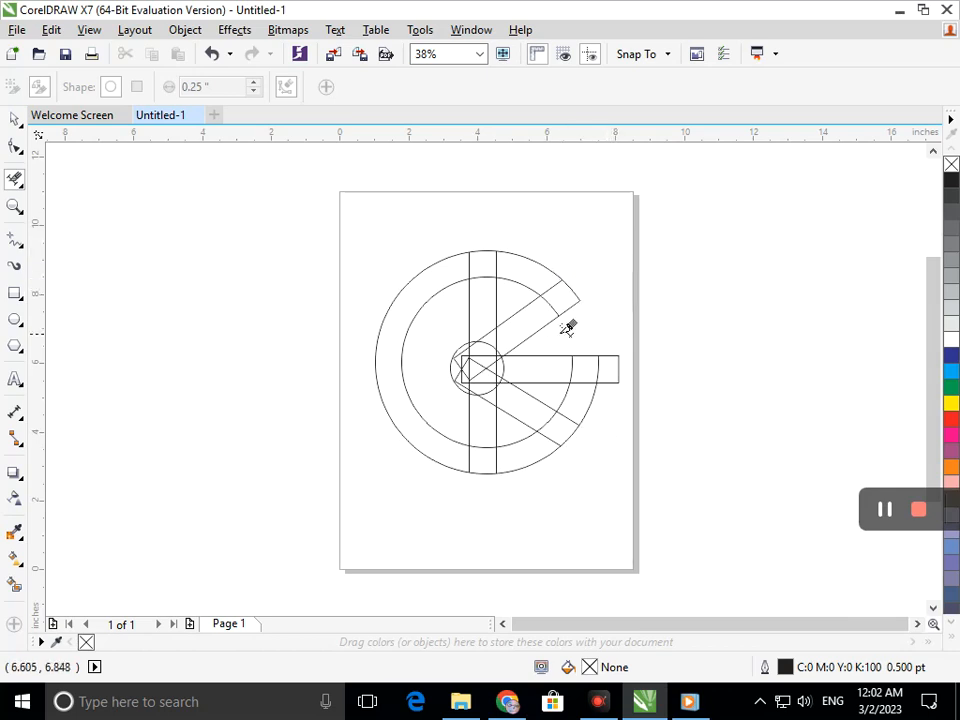
- Delete the crossing spoke segments inside the small circle up to the vertical bar's right edge
drag(340, 286, 615, 456)
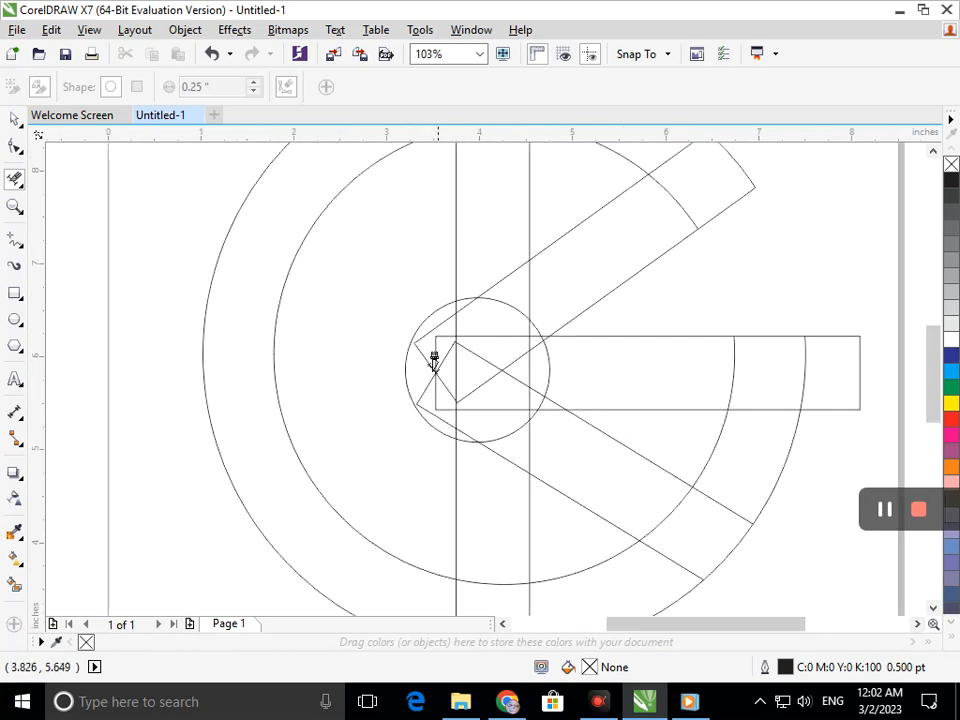
drag(506, 357, 493, 387)
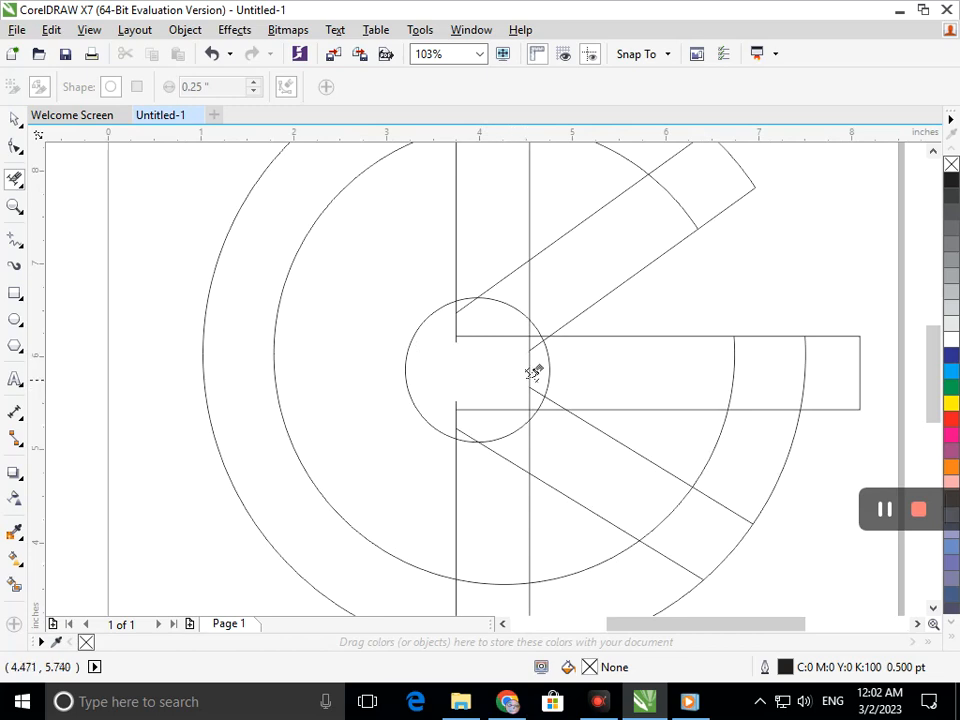
click(549, 372)
key(ctrl+z)
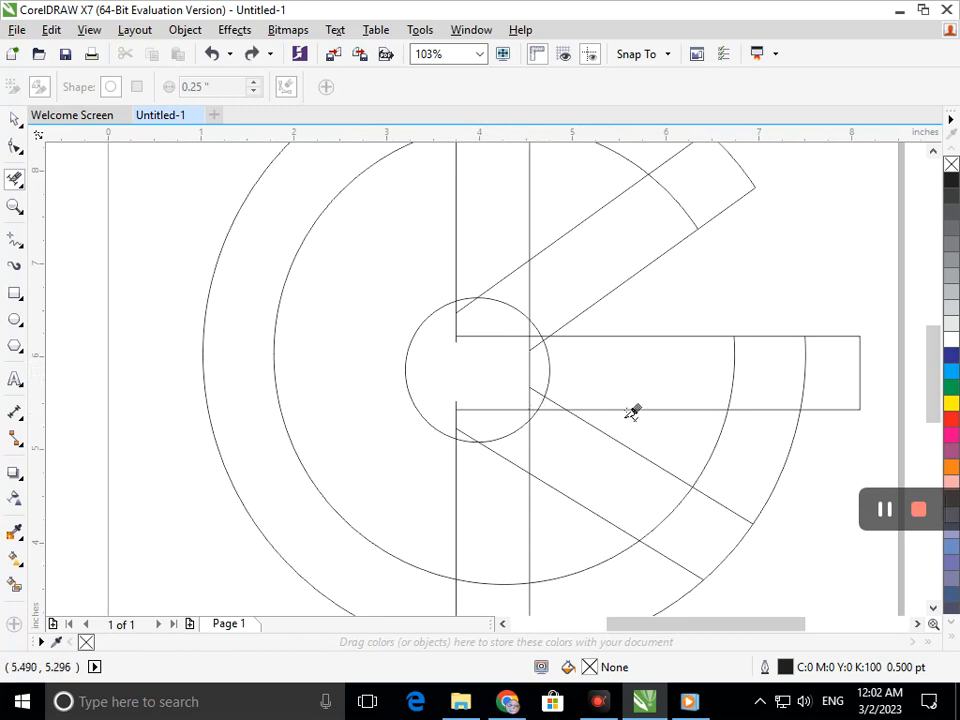
- Delete the horizontal bar's end beyond the outer circle and the inner-circle arcs crossing the three spokes
drag(840, 333, 861, 409)
click(736, 385)
click(765, 409)
scroll(540, 350, down, 3)
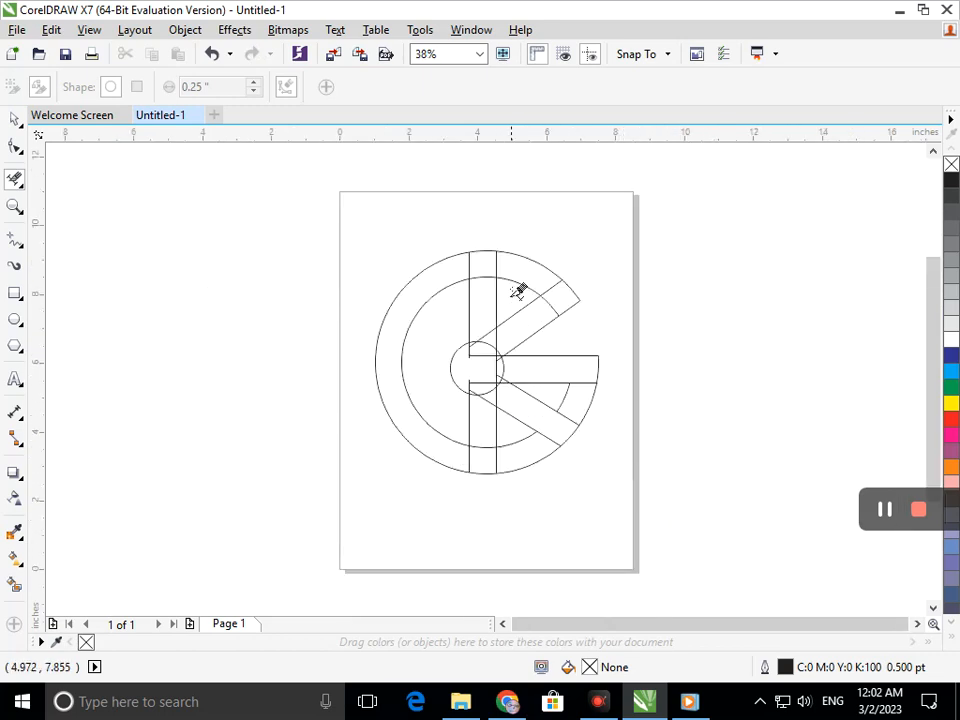
scroll(550, 305, up, 5)
scroll(483, 372, down, 5)
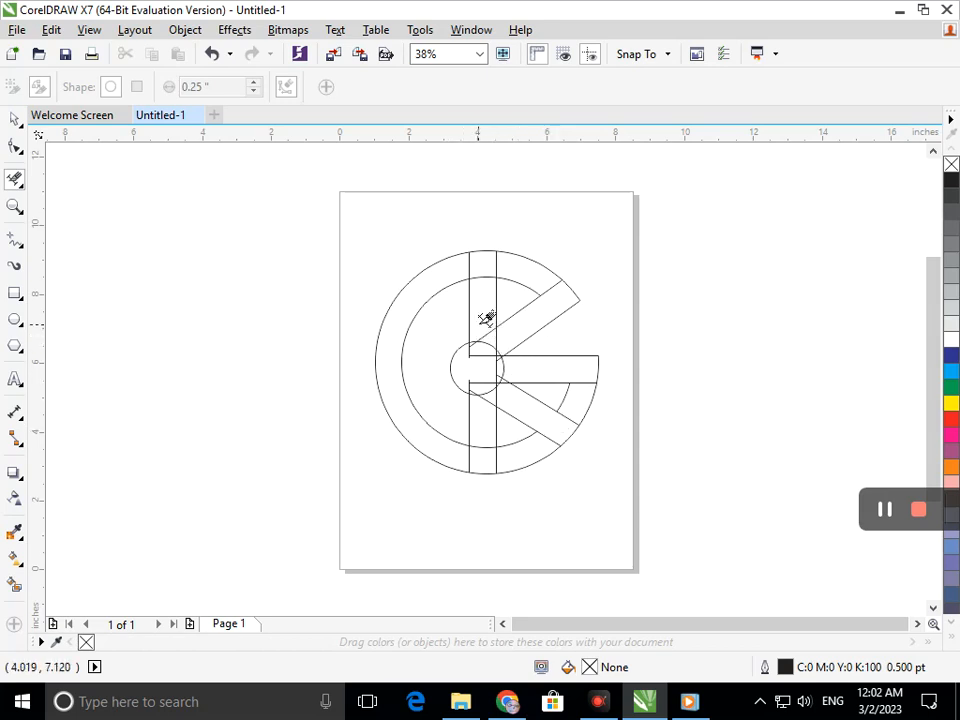
- Delete the upper spoke lines crossing the vertical bar and the bar's left-edge stub inside the top of the small circle
scroll(486, 318, up, 6)
click(480, 341)
click(364, 414)
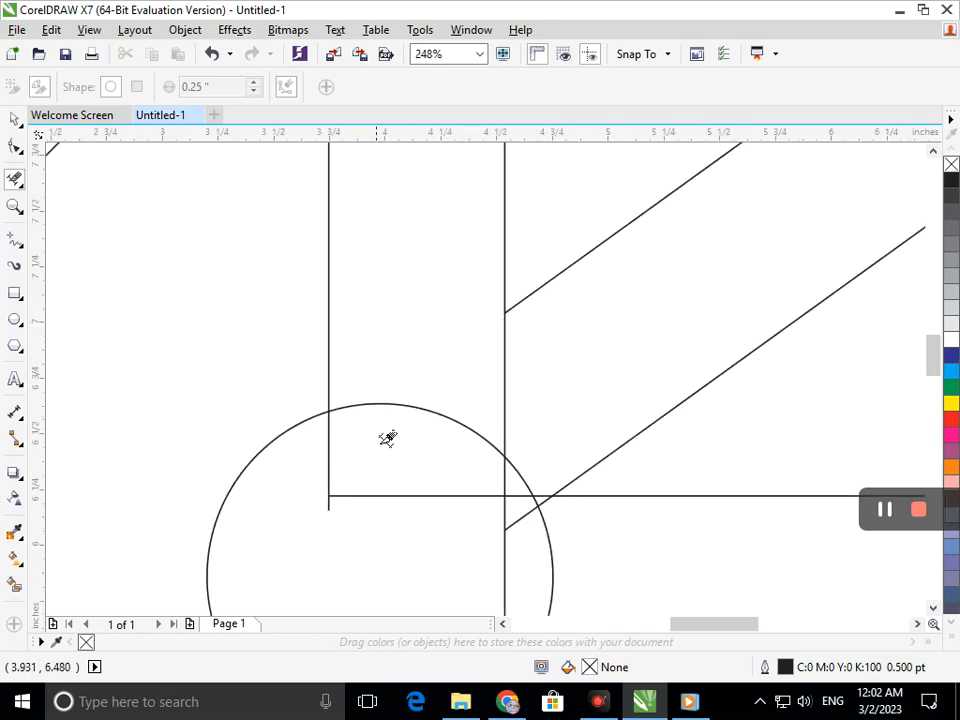
click(362, 495)
click(328, 462)
drag(330, 435, 431, 489)
scroll(431, 489, down, 6)
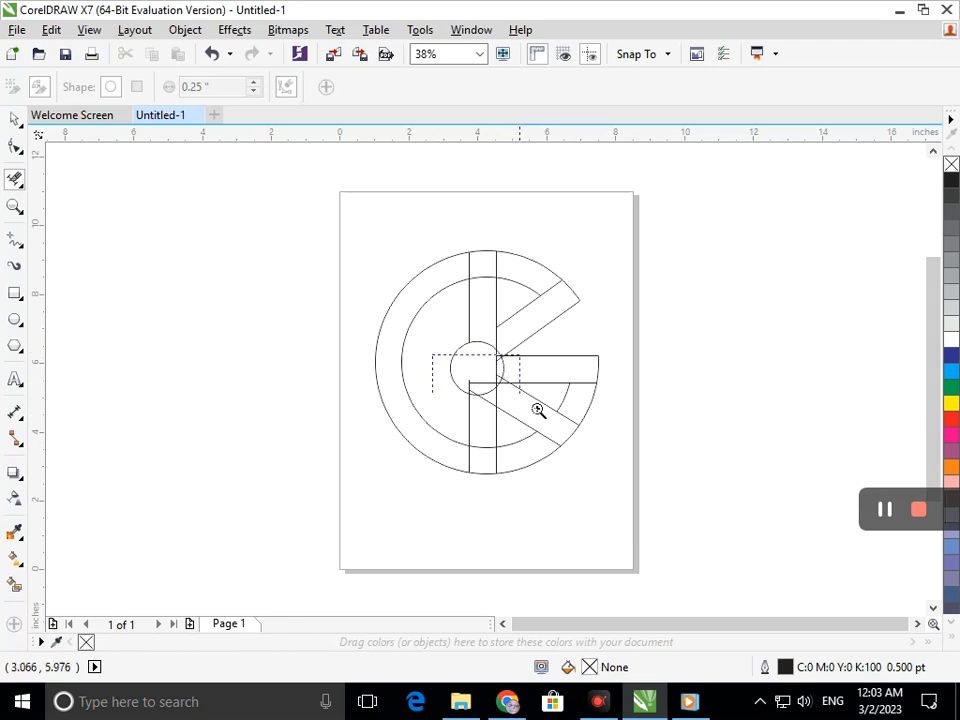
- Delete the remaining vertical, horizontal and diagonal line segments inside the right half of the small circle
scroll(445, 364, up, 7)
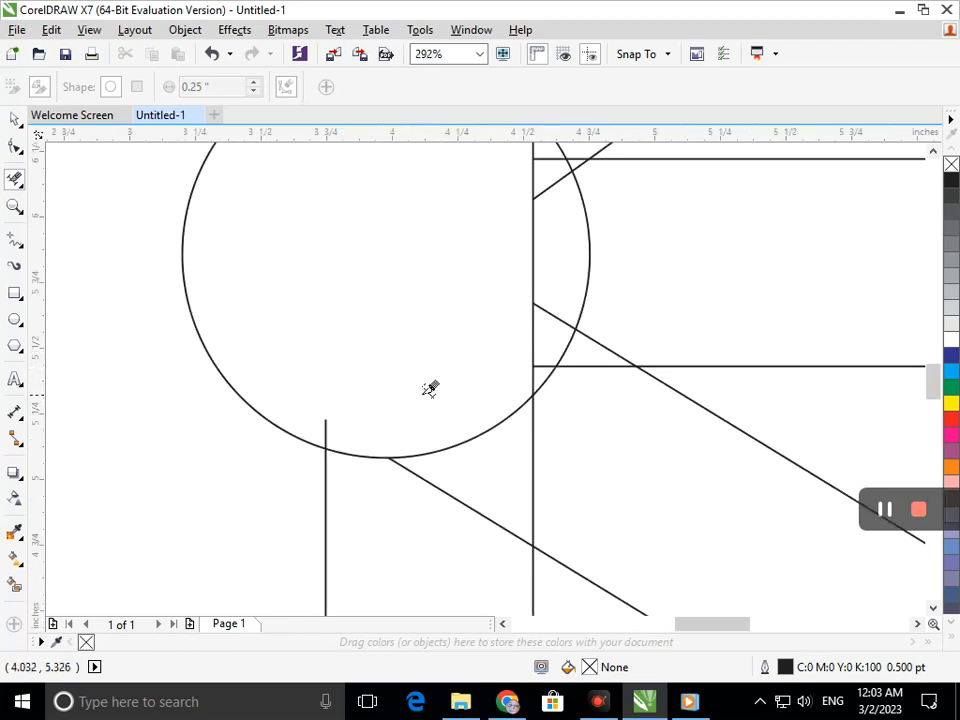
click(533, 342)
click(542, 366)
click(533, 382)
click(540, 308)
click(533, 292)
click(550, 186)
click(548, 158)
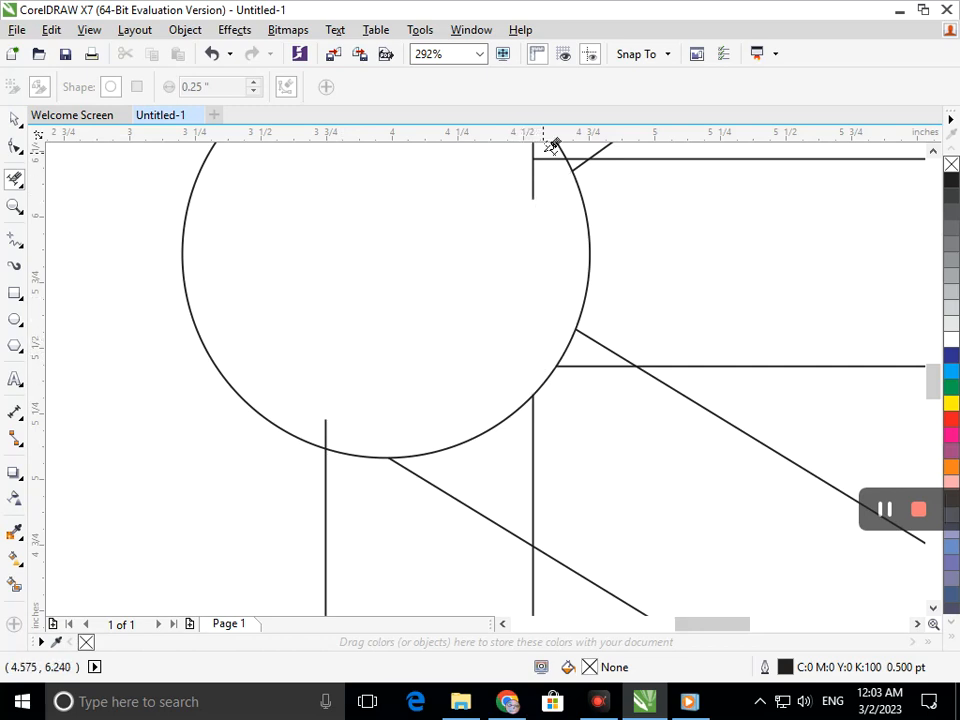
click(535, 180)
key(shift+F4)
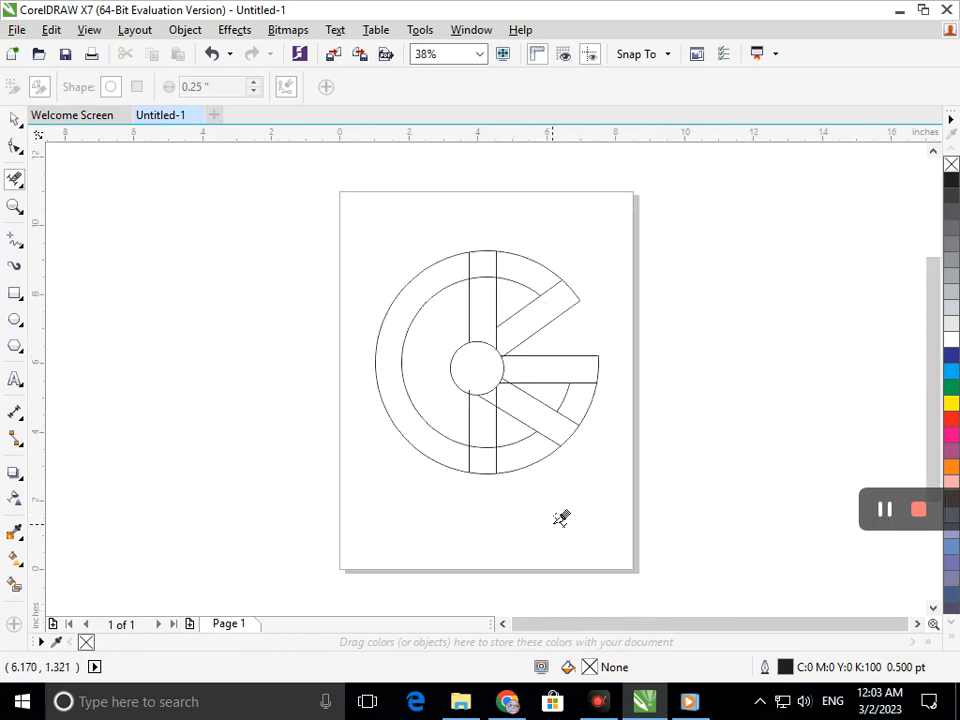
- Try to trim the vertical bar's lower left stub and the overlapping lower spoke segments beside the small circle
drag(413, 364, 508, 422)
key(shift+F4)
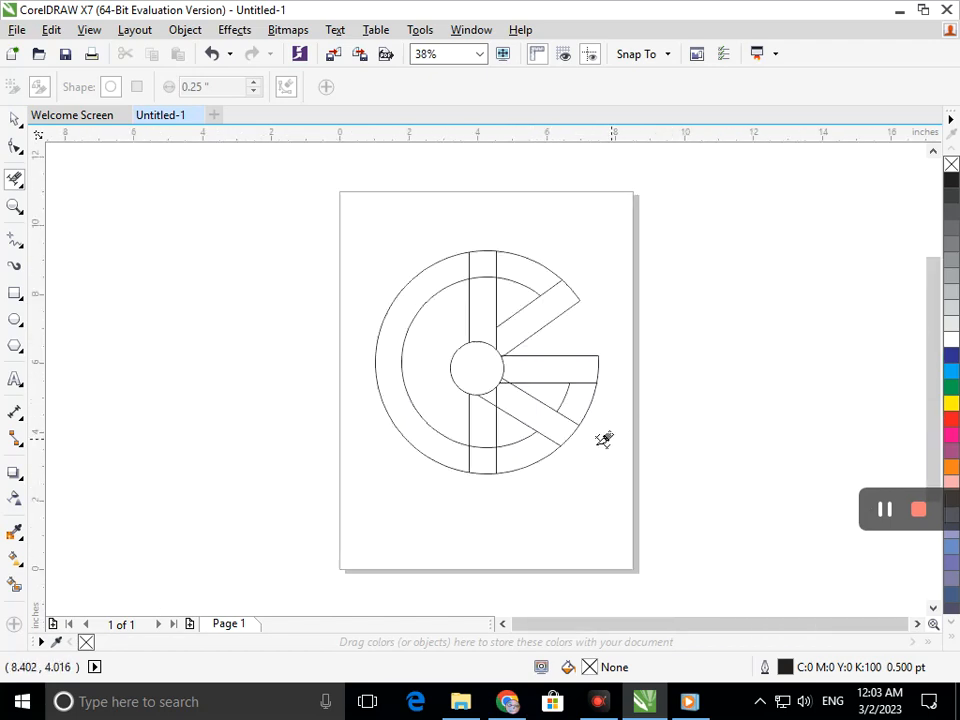
drag(510, 390, 517, 394)
drag(630, 464, 560, 415)
drag(480, 562, 549, 552)
key(F2)
drag(467, 465, 587, 495)
key(shift+F4)
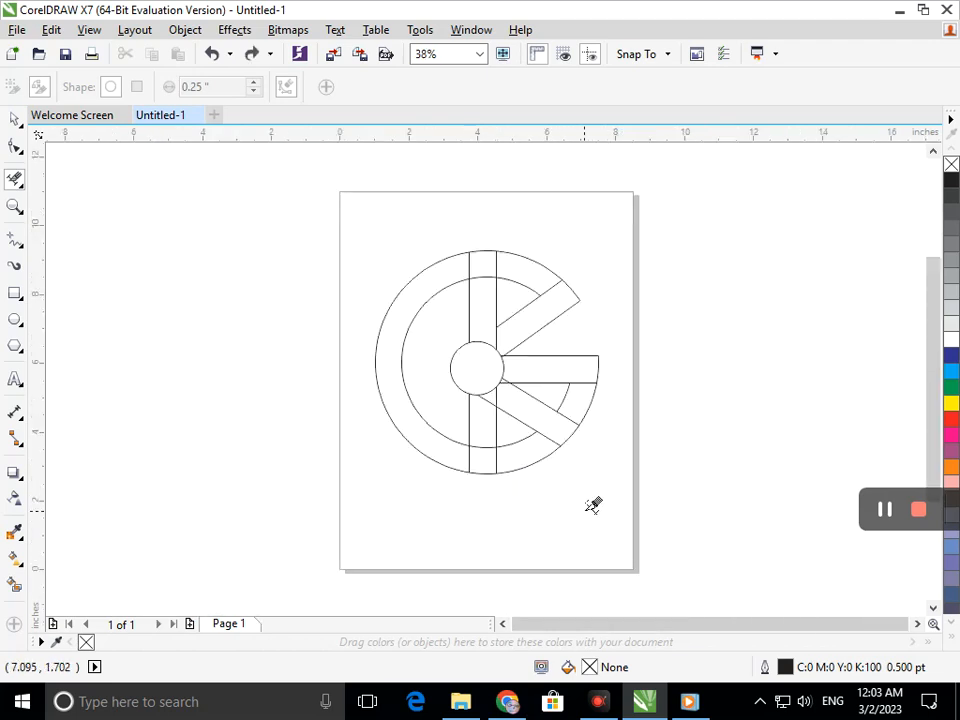
drag(471, 365, 577, 401)
drag(252, 395, 399, 447)
key(shift+F4)
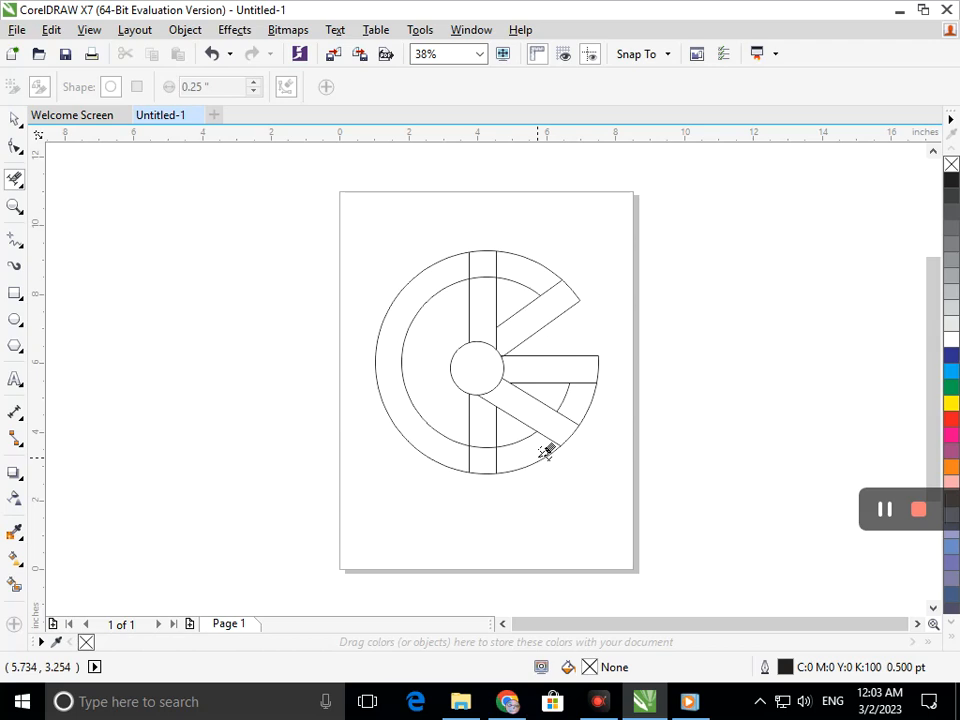
- Delete the lower diagonal spoke's short segment between the small circle and the horizontal bar's lower edge
key(F2)
drag(450, 335, 529, 405)
click(590, 443)
key(F2)
drag(527, 251, 608, 308)
click(538, 396)
key(F3)
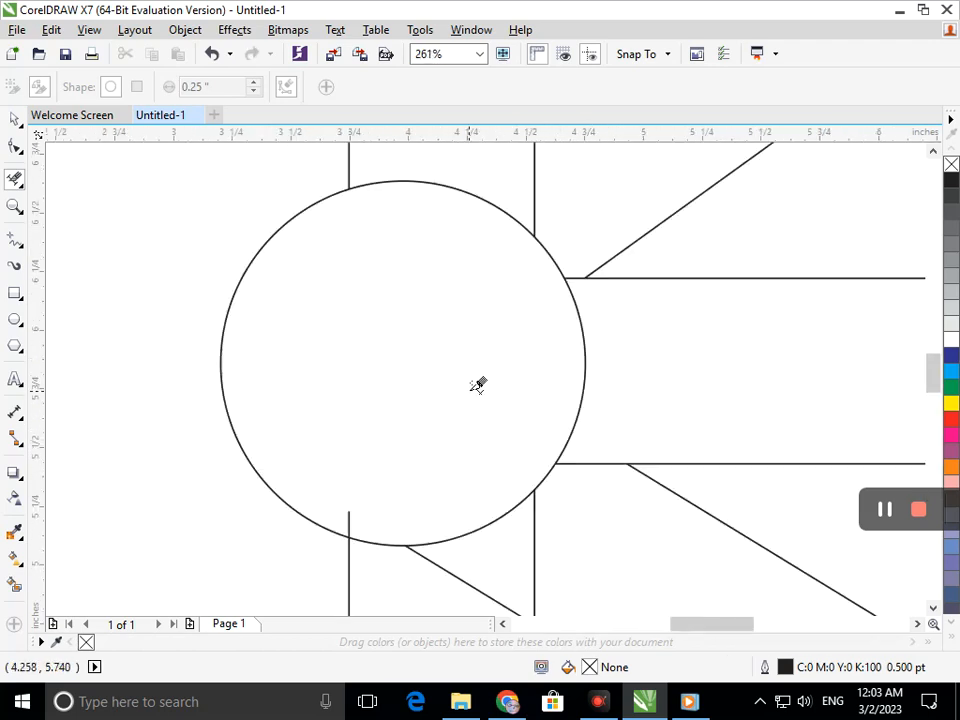
- Delete the vertical bar's left-edge stub inside the bottom of the small circle
key(F3)
key(F2)
drag(422, 364, 533, 424)
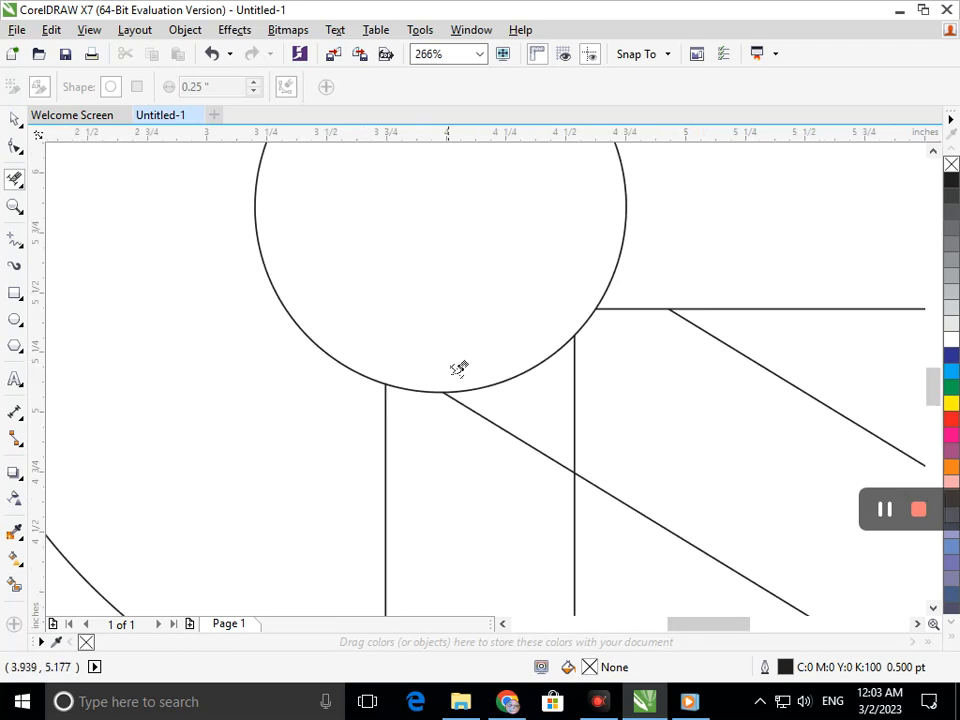
key(F3)
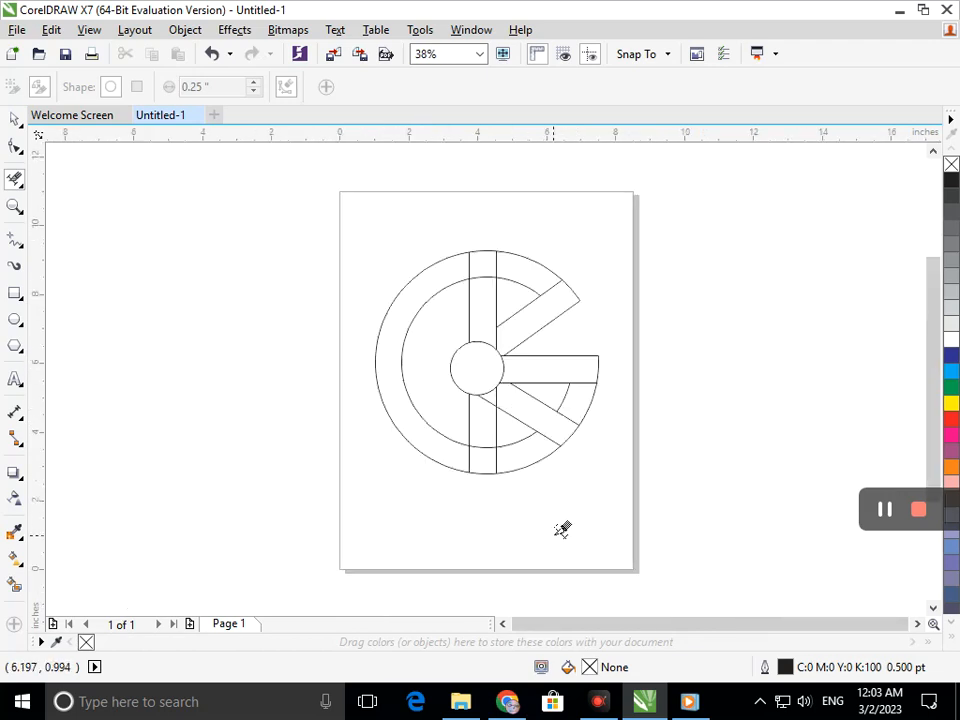
drag(427, 338, 557, 438)
key(F3)
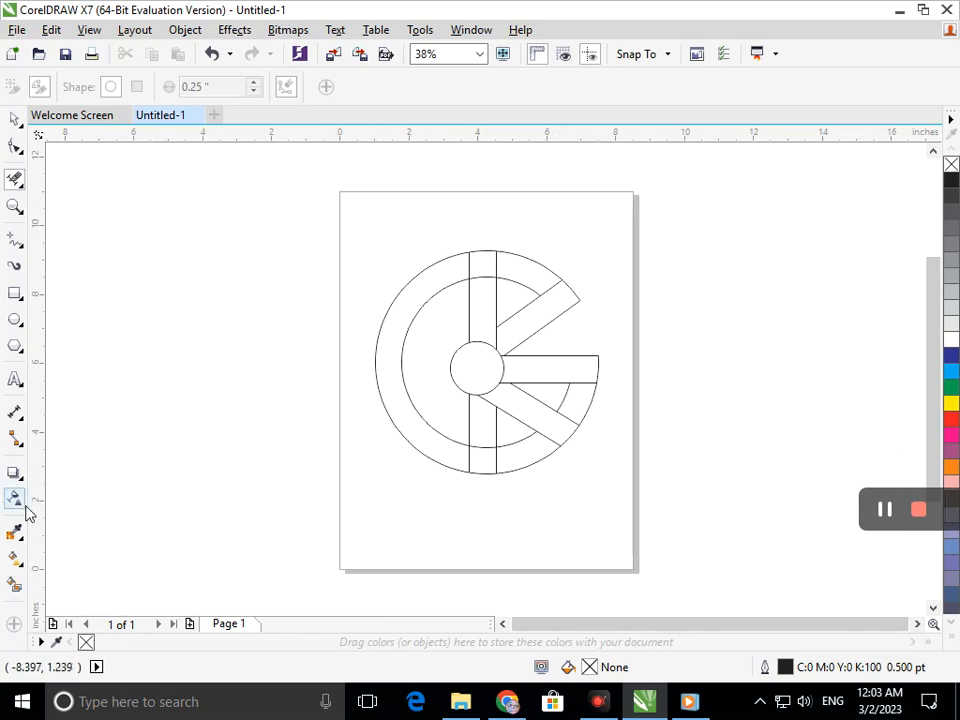
click(15, 587)
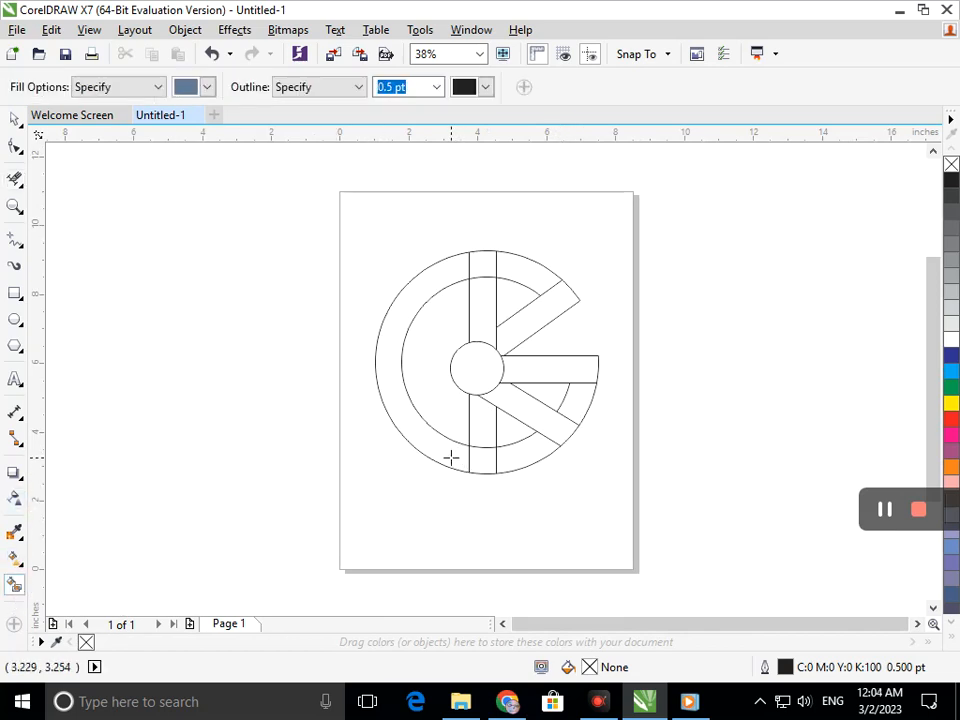
click(15, 178)
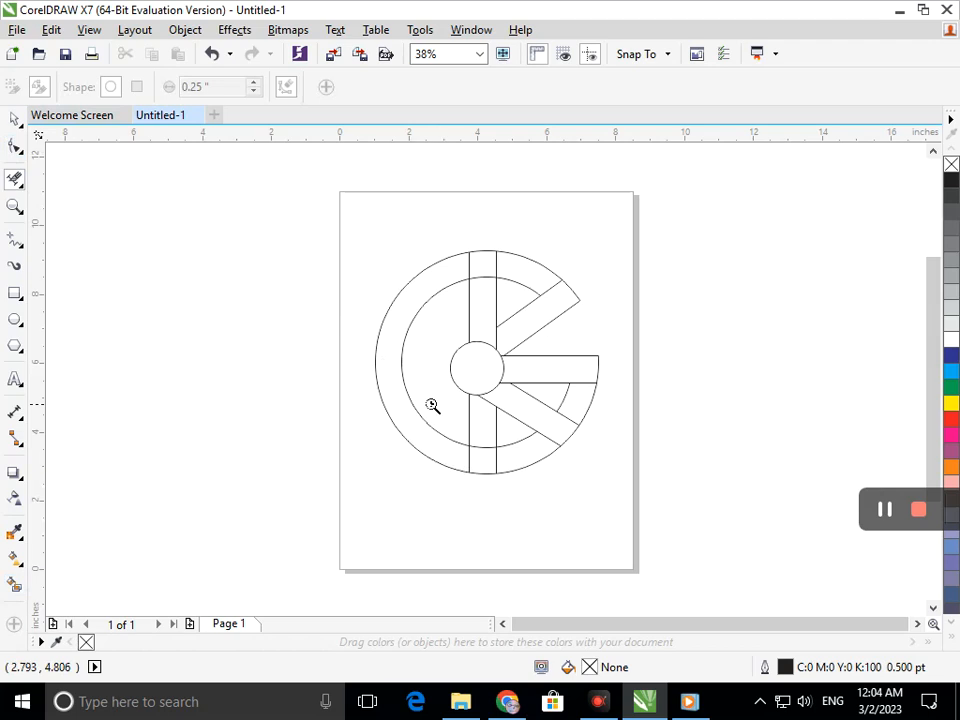
- Delete the inner circle's short arcs crossing the vertical bar at its lower and upper ends
scroll(440, 405, up, 4)
scroll(460, 410, down, 4)
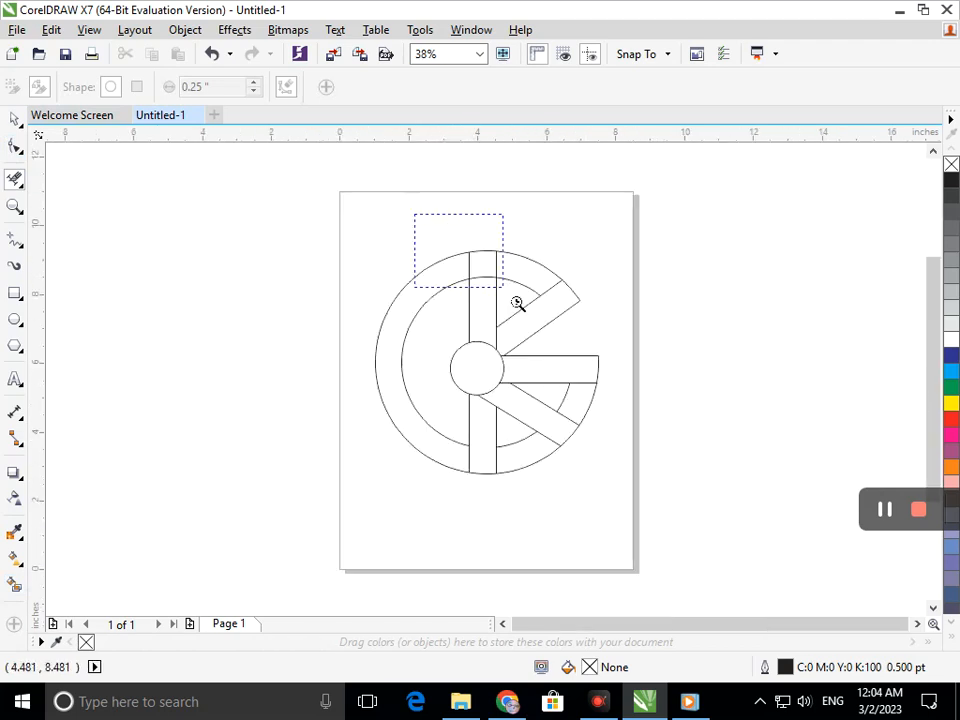
scroll(461, 251, up, 3)
scroll(467, 437, down, 3)
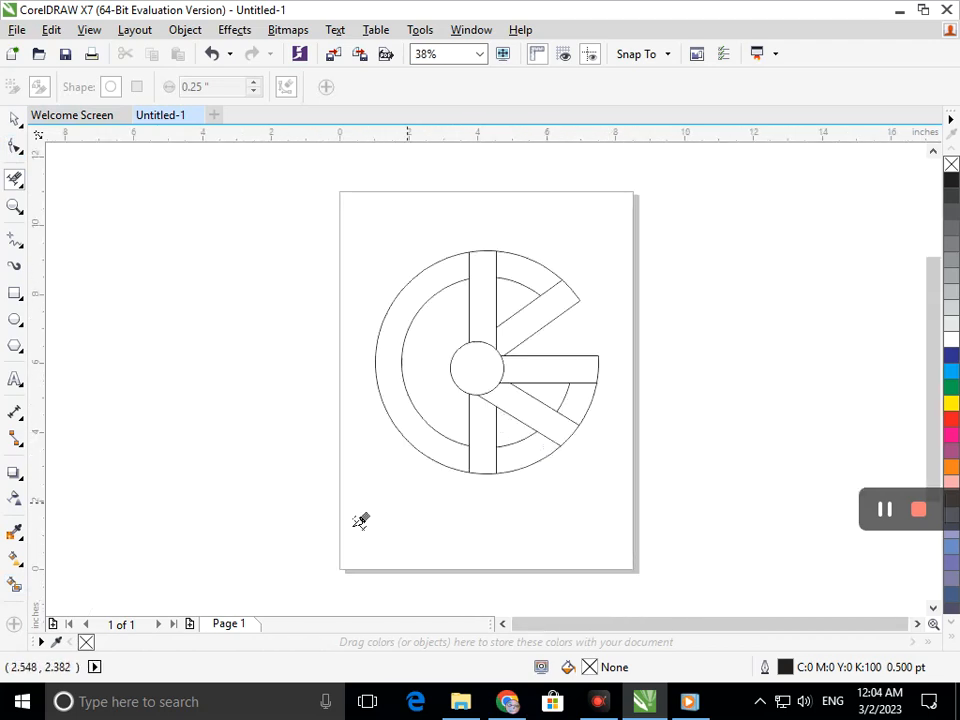
- Smart-fill the left ring section, both lower-right ring sections, the horizontal bar and the hub with slate blue C:40 M:20 Y:0 K:40
click(15, 585)
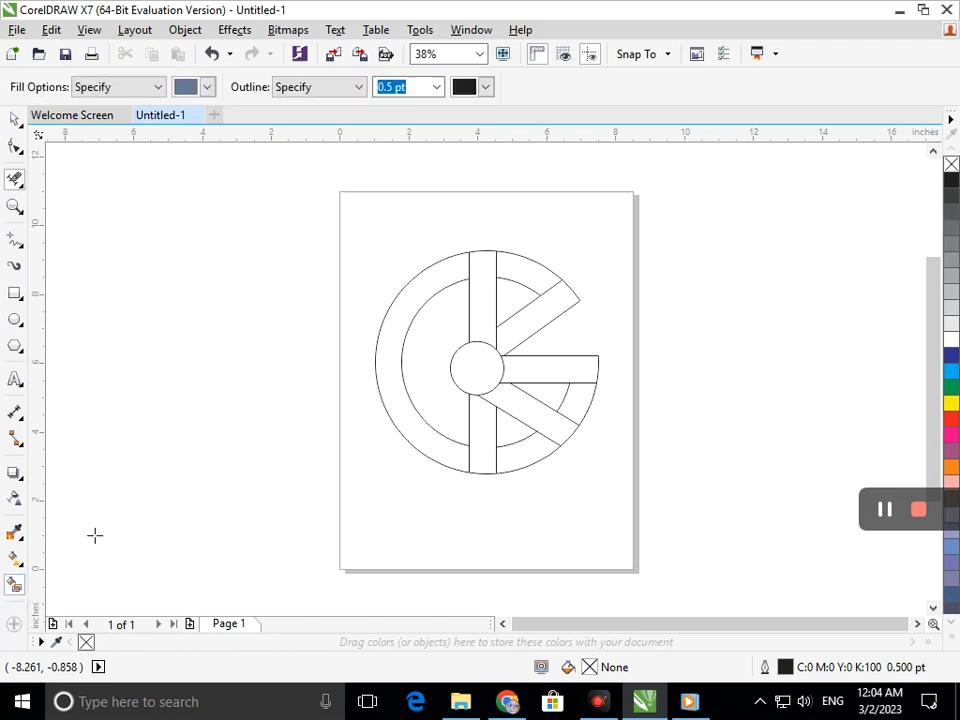
click(458, 453)
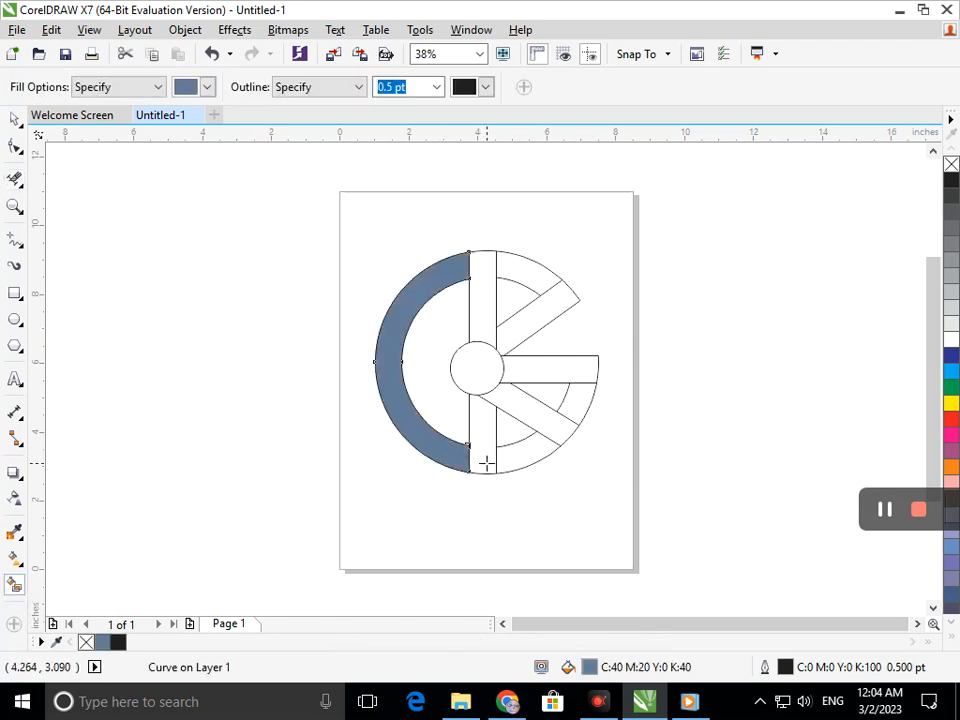
click(517, 457)
click(576, 403)
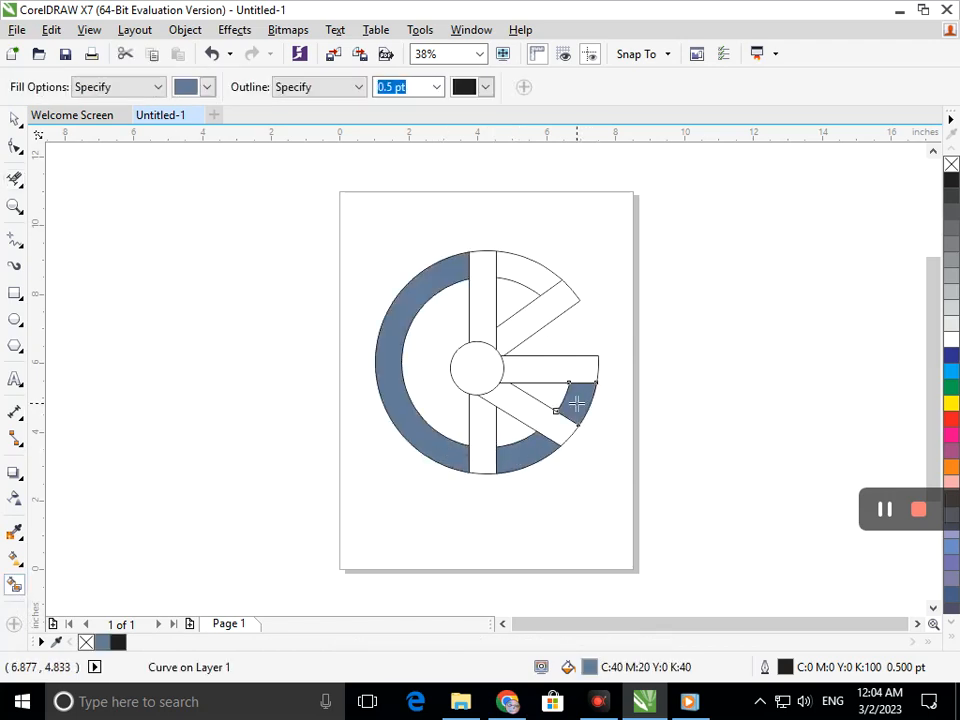
click(575, 373)
click(482, 374)
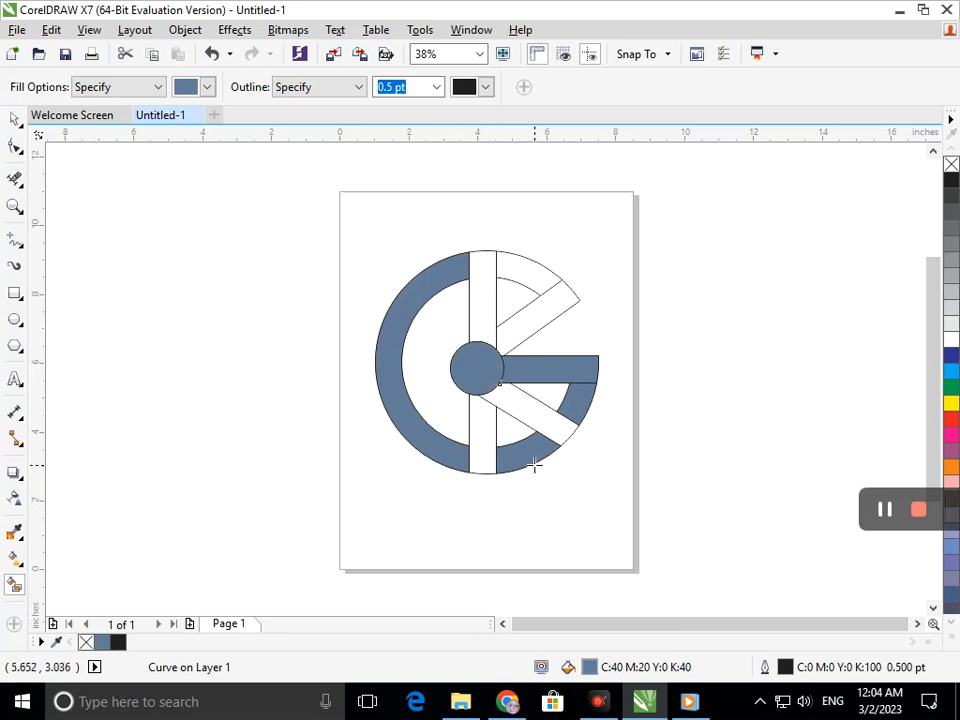
- Smart-fill both halves of the vertical bar and the two diagonal spokes, and colour all four pieces red
click(483, 460)
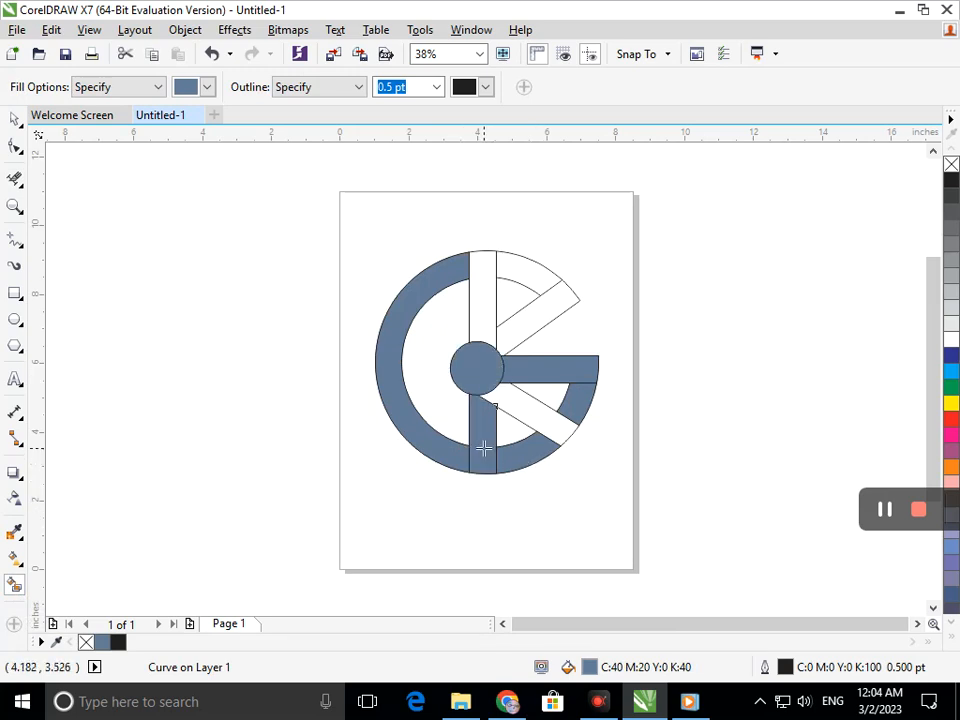
click(951, 421)
click(480, 318)
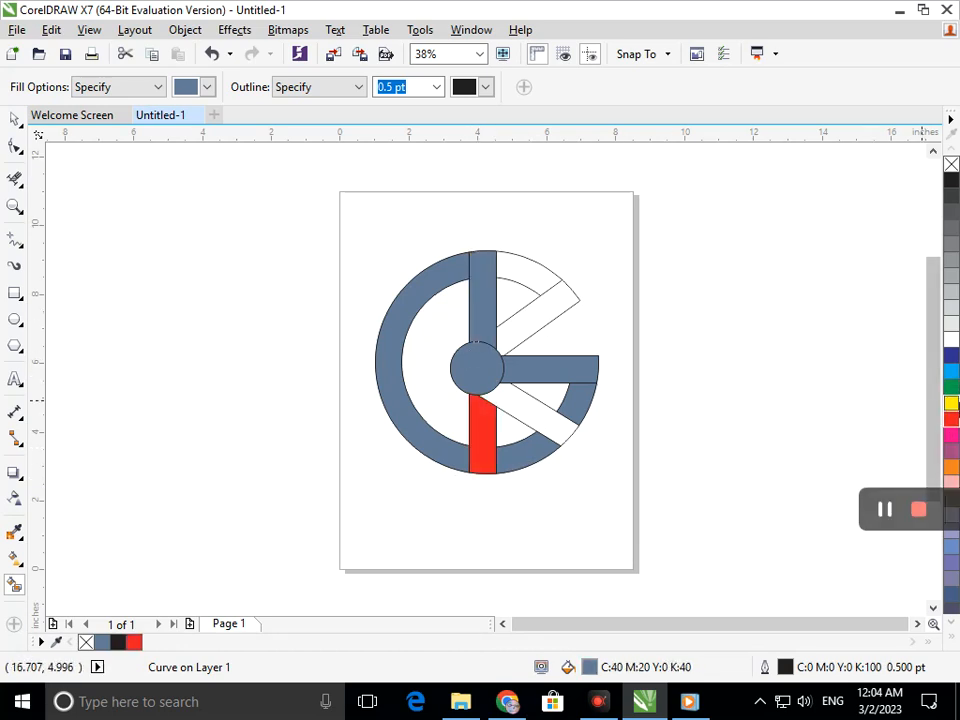
click(951, 421)
click(519, 336)
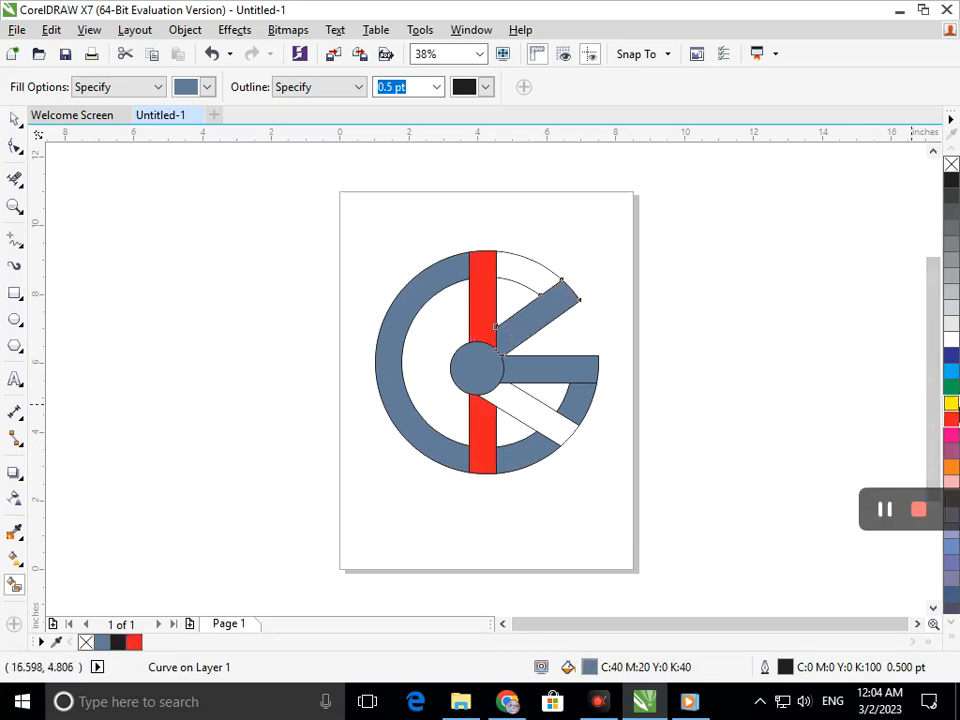
click(951, 421)
click(555, 412)
click(951, 421)
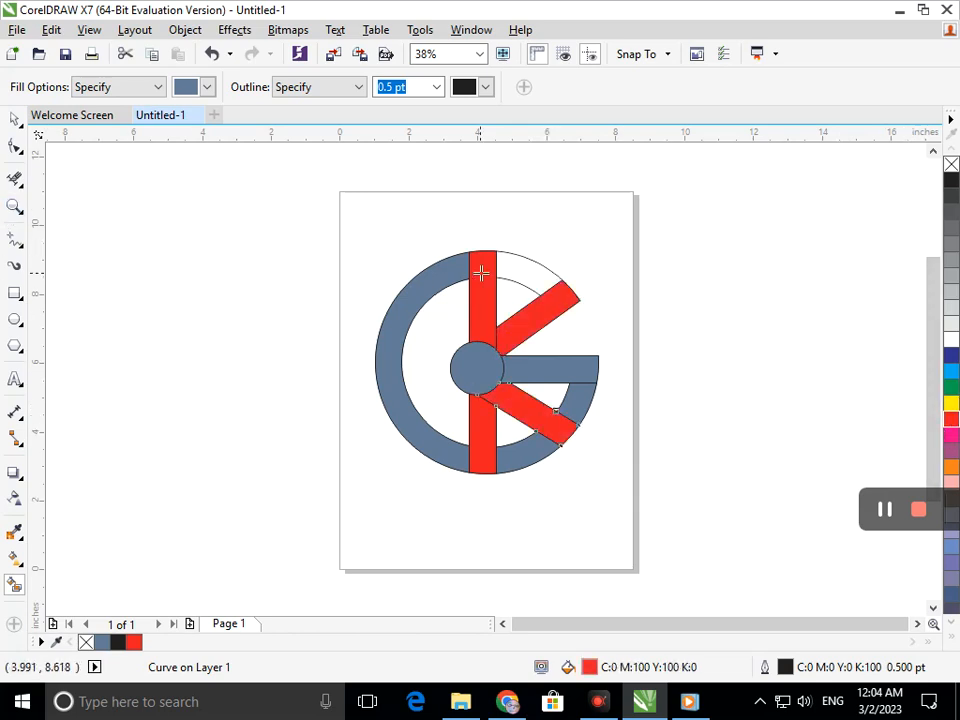
- Smart-fill the upper-right ring section with the same slate blue and leave nothing selected
click(516, 271)
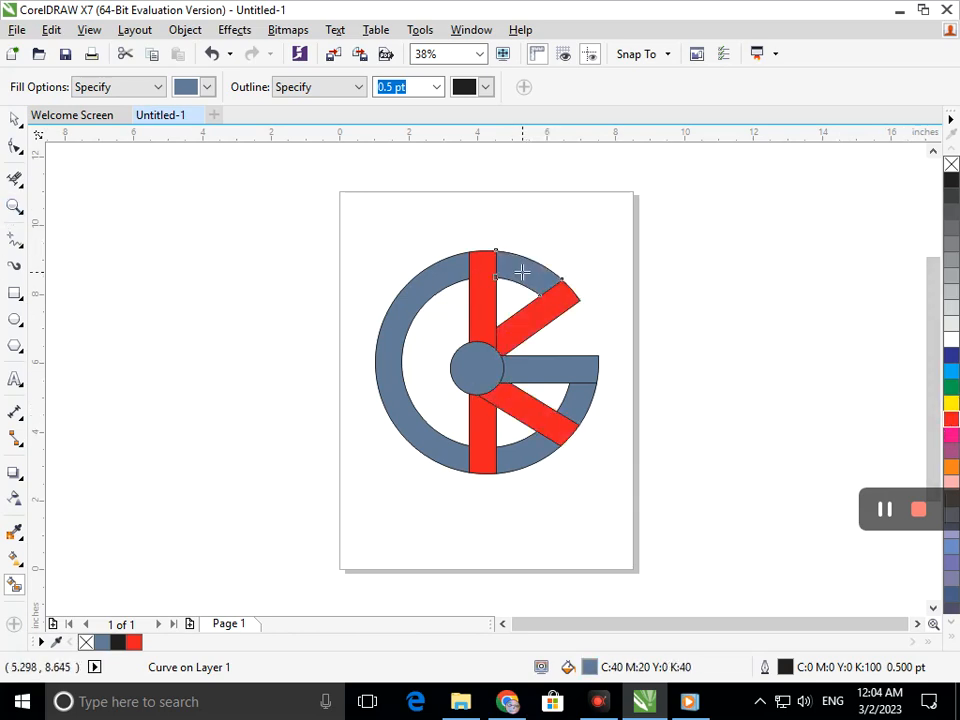
click(15, 119)
click(275, 452)
scroll(668, 450, up, 1)
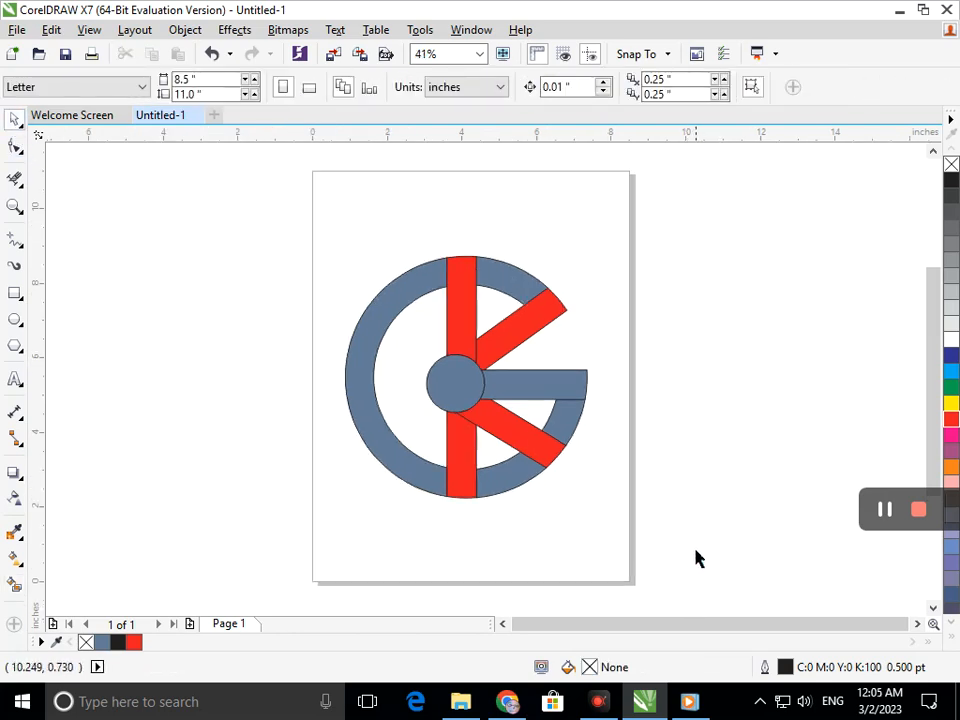
- Group the four red pieces and apply a linear gradient running from the vertical bar's upper end toward the ring's lower right
key(ctrl+a)
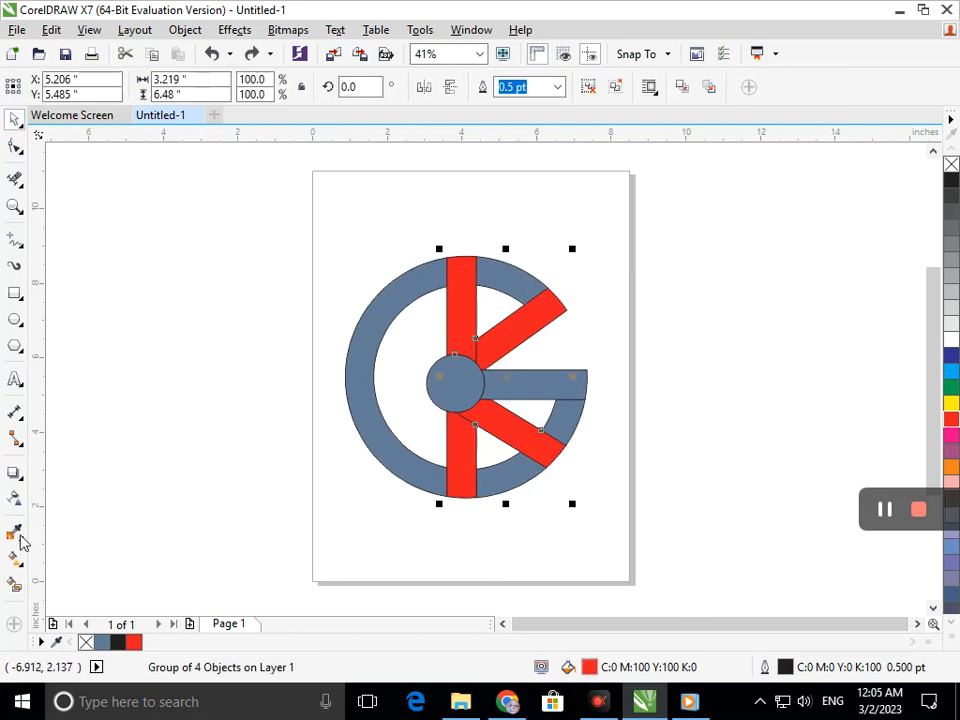
click(22, 562)
click(80, 557)
drag(456, 261, 516, 488)
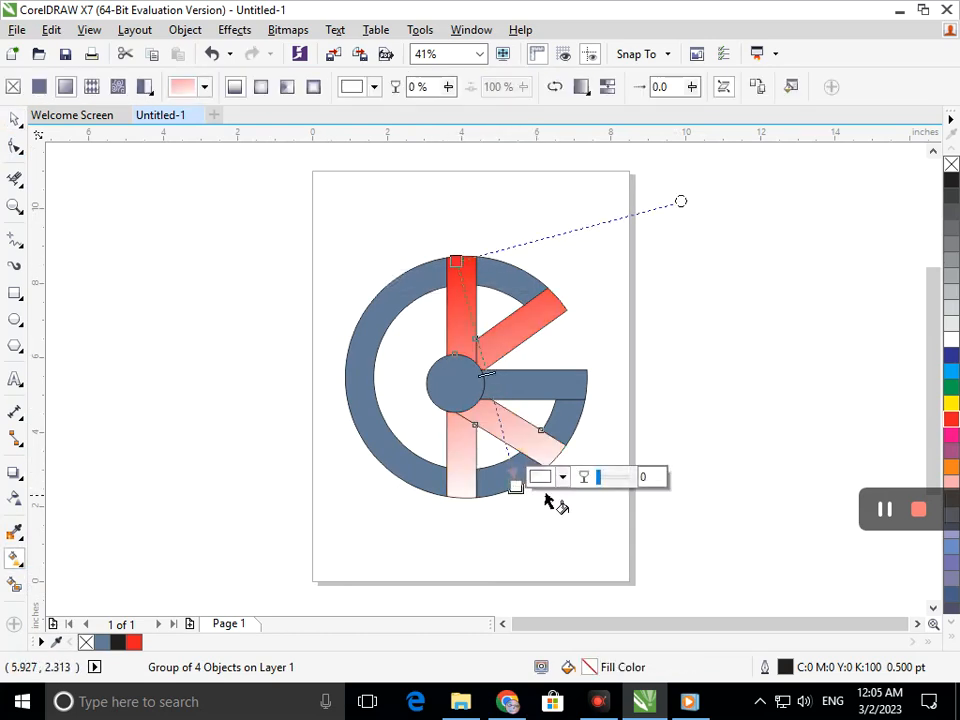
- Set the end colour of the gradient on the grouped bars and spokes to bright orange
click(561, 478)
click(596, 356)
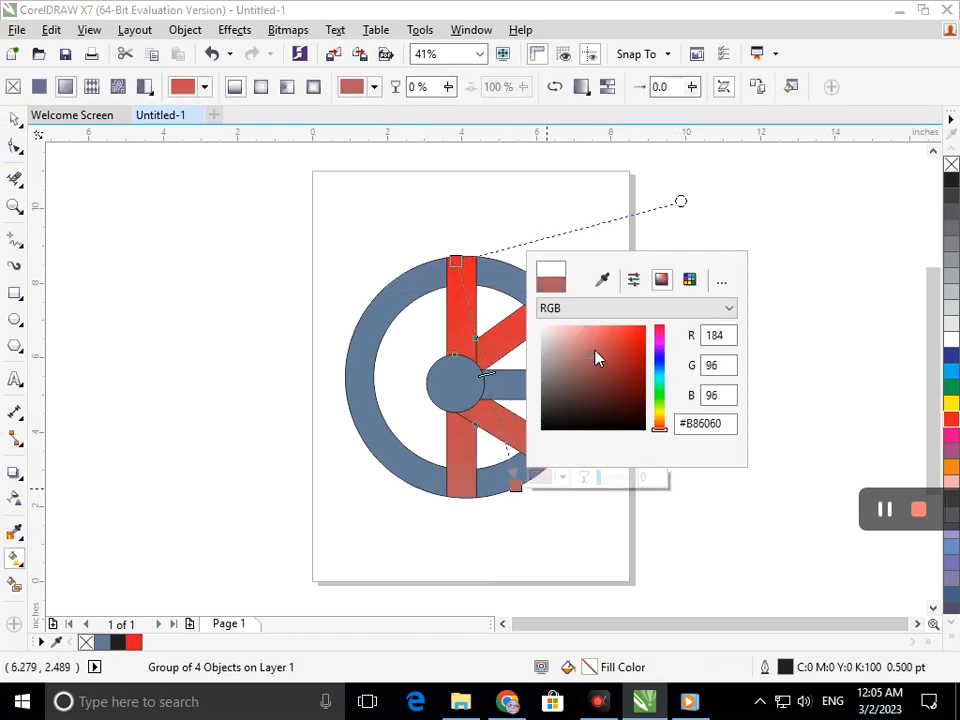
click(628, 326)
click(658, 425)
drag(630, 327, 641, 329)
drag(664, 433, 659, 418)
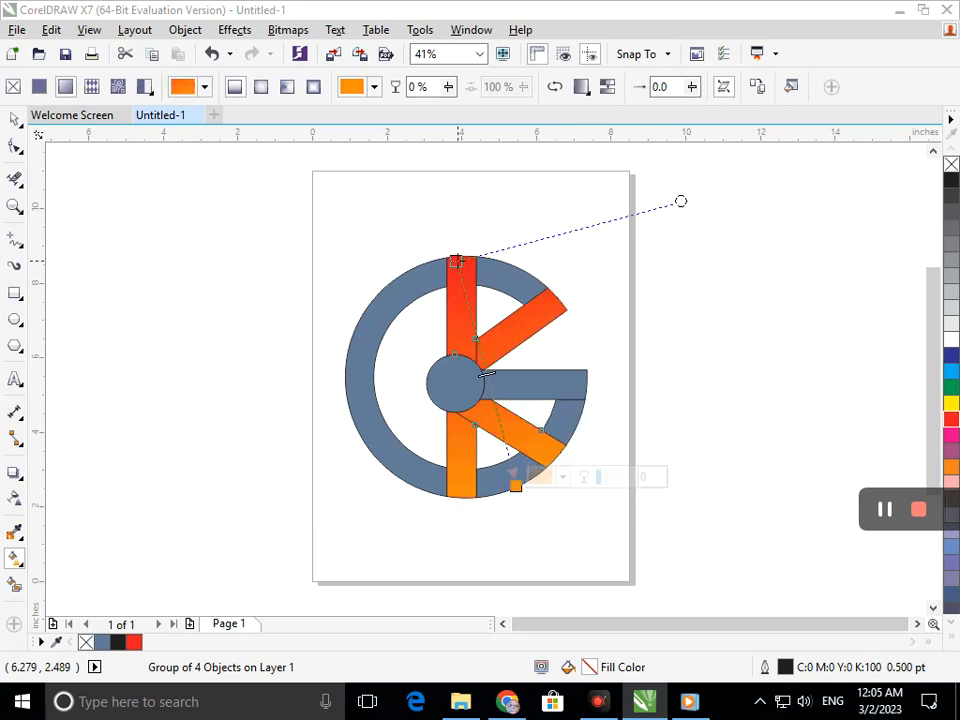
- Set the start colour of the bars' gradient to teal C:59 M:0 Y:45 K:0
click(457, 263)
click(482, 252)
click(600, 393)
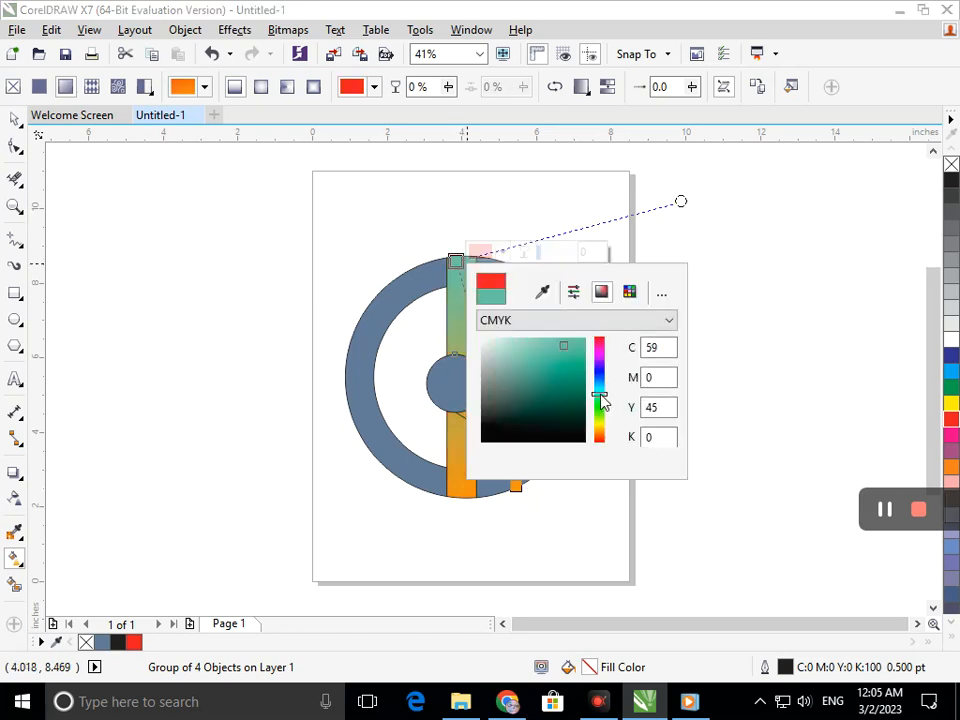
click(15, 119)
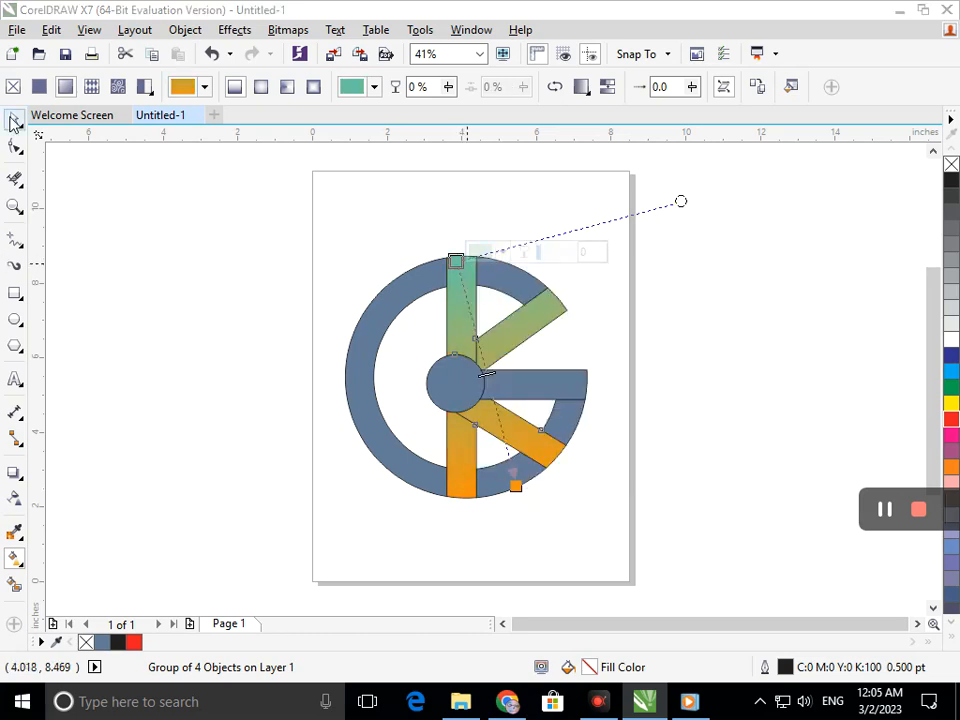
- Group the six slate blue pieces of the ring, horizontal bar and hub, keeping them in place
click(424, 422)
click(557, 396)
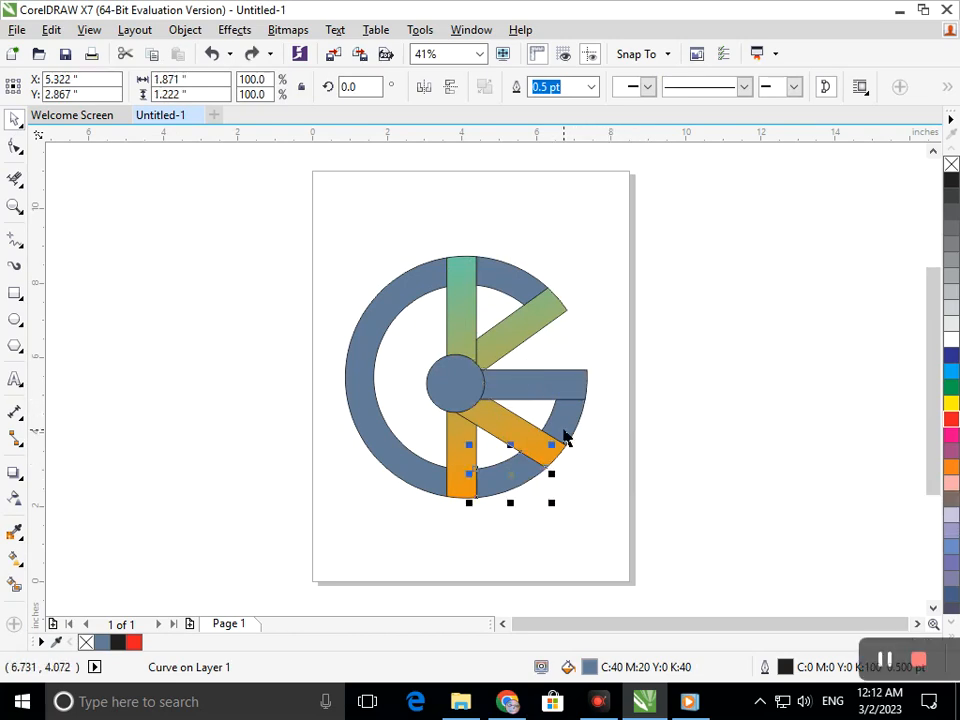
shift+click(521, 405)
shift+click(443, 380)
shift+click(386, 444)
shift+click(472, 347)
drag(508, 282, 526, 185)
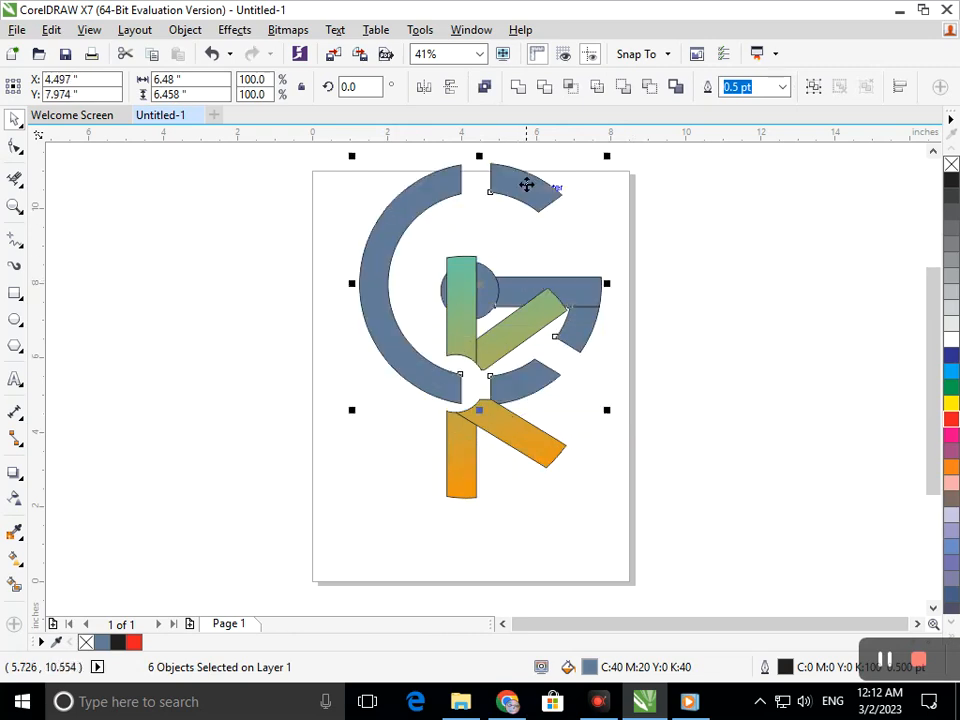
key(ctrl+z)
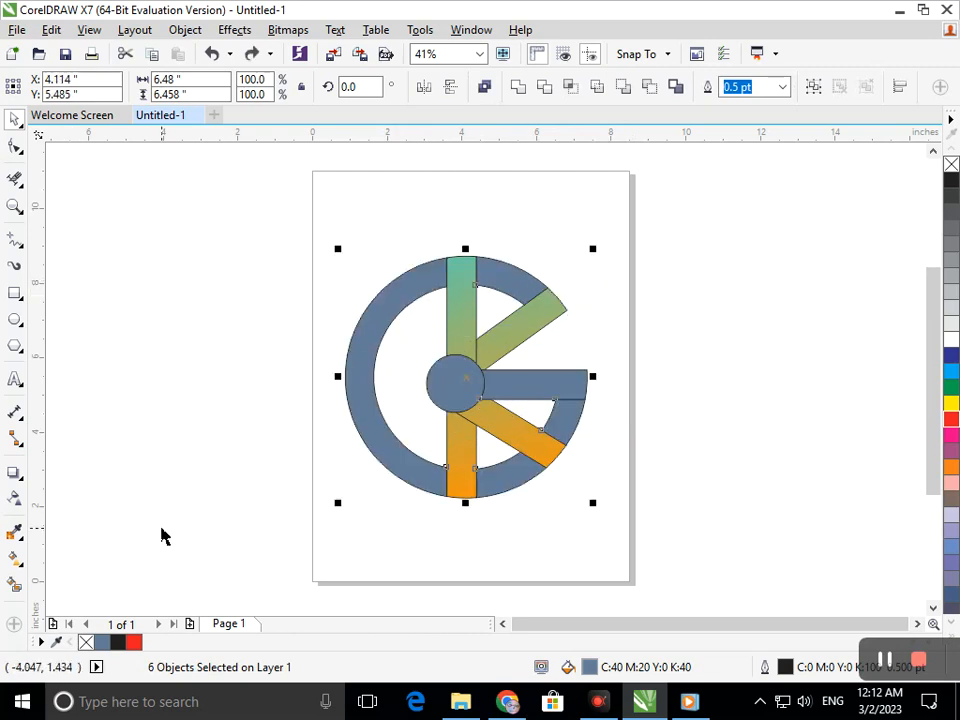
key(ctrl+g)
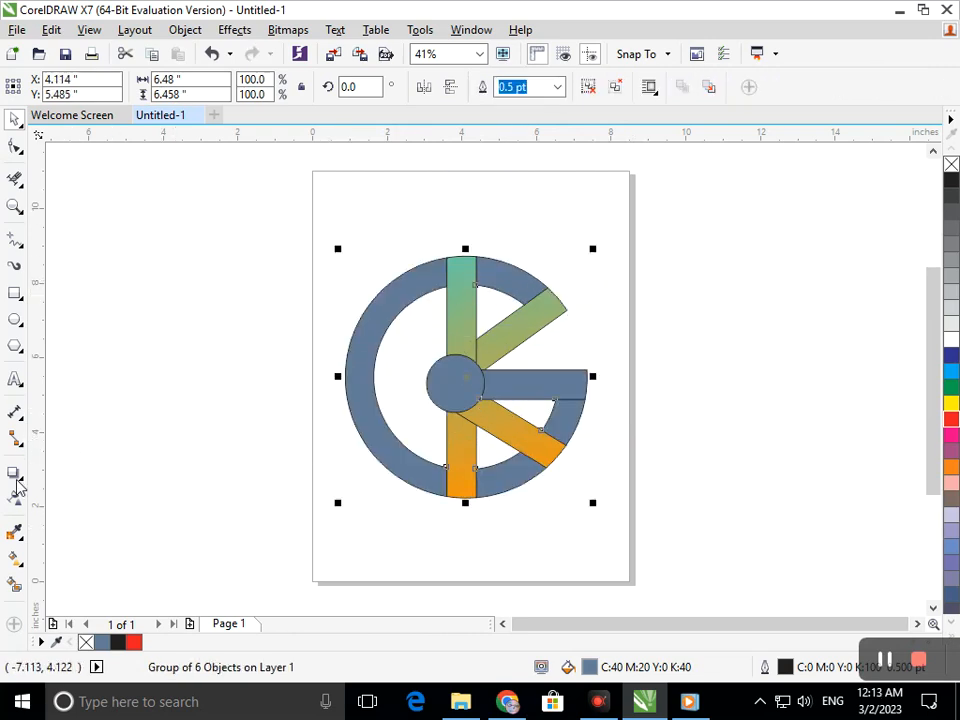
- Apply a linear gradient to the slate blue group, running from the ring's upper left to its lower right
click(15, 560)
click(75, 556)
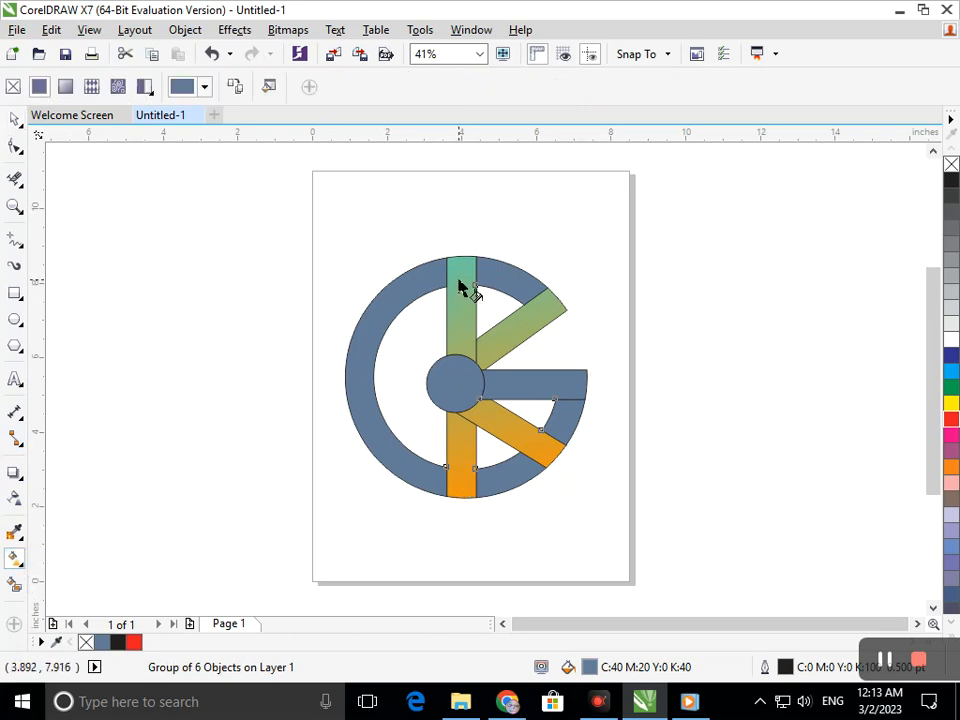
drag(432, 262, 522, 487)
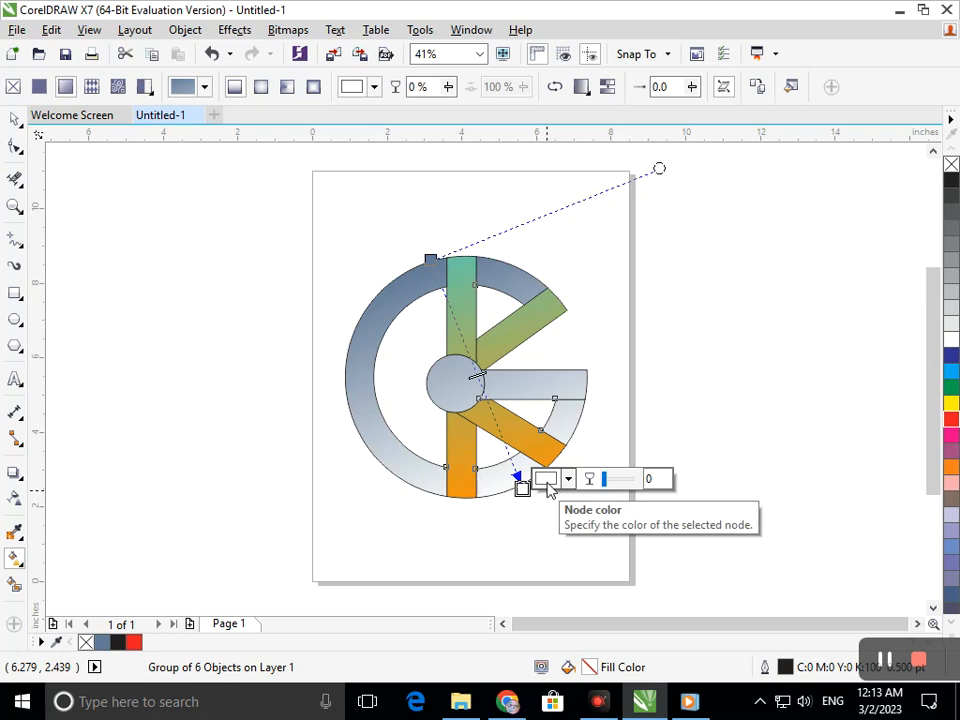
- Set the end colour of the ring group's gradient to pink-red #FF0D6A
click(547, 484)
click(627, 328)
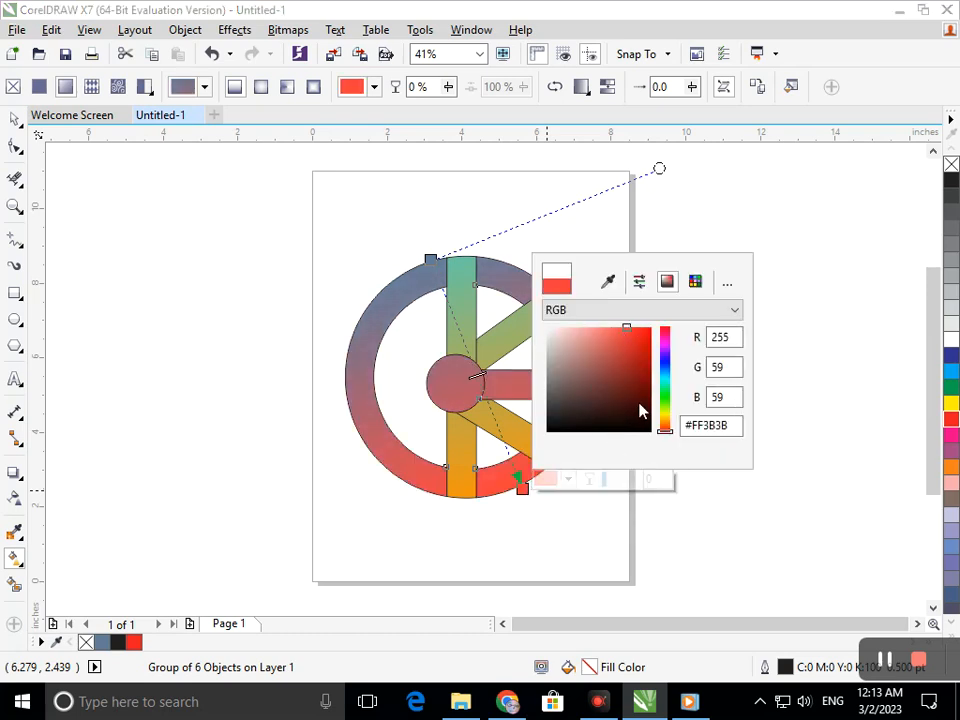
click(665, 362)
click(648, 328)
click(611, 336)
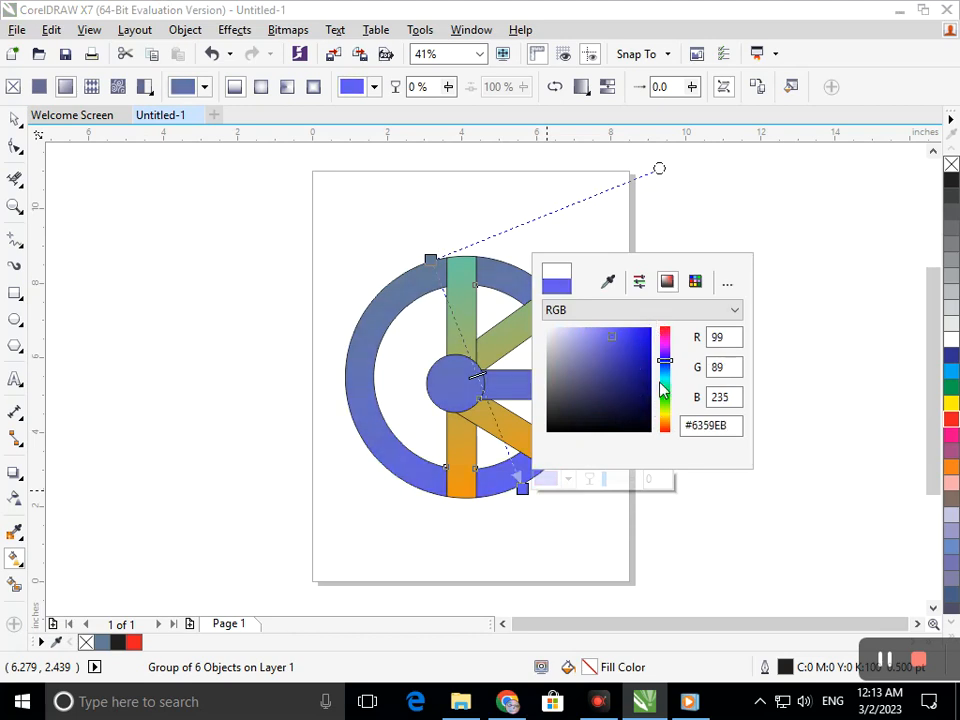
click(665, 404)
click(646, 337)
drag(665, 404, 670, 342)
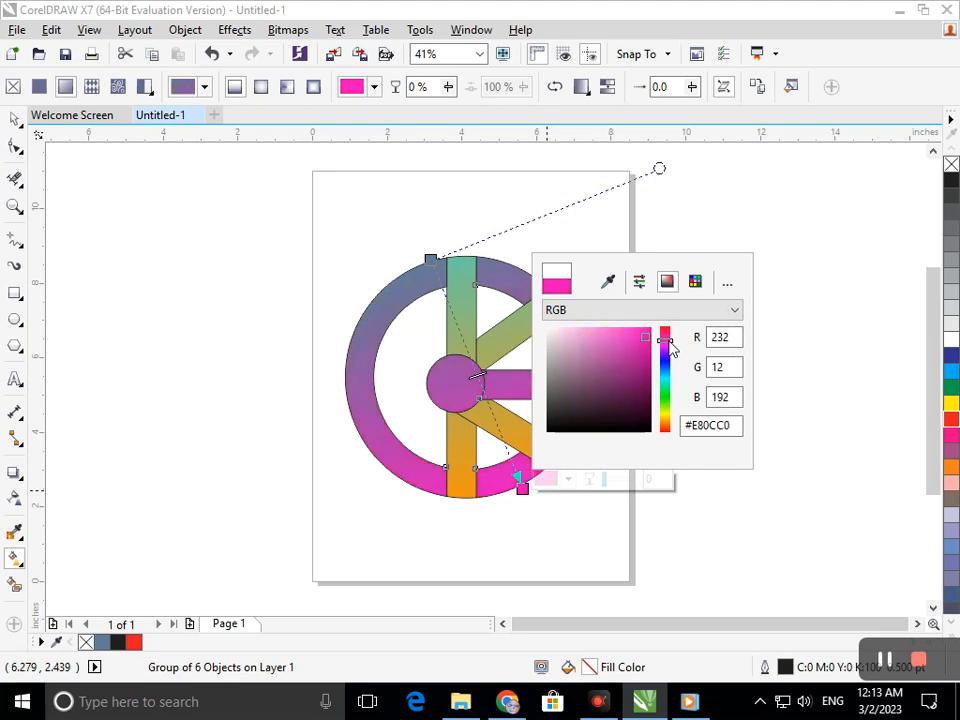
mouse_move(648, 355)
mouse_down()
mouse_move(647, 317)
mouse_move(668, 380)
mouse_move(673, 344)
mouse_up()
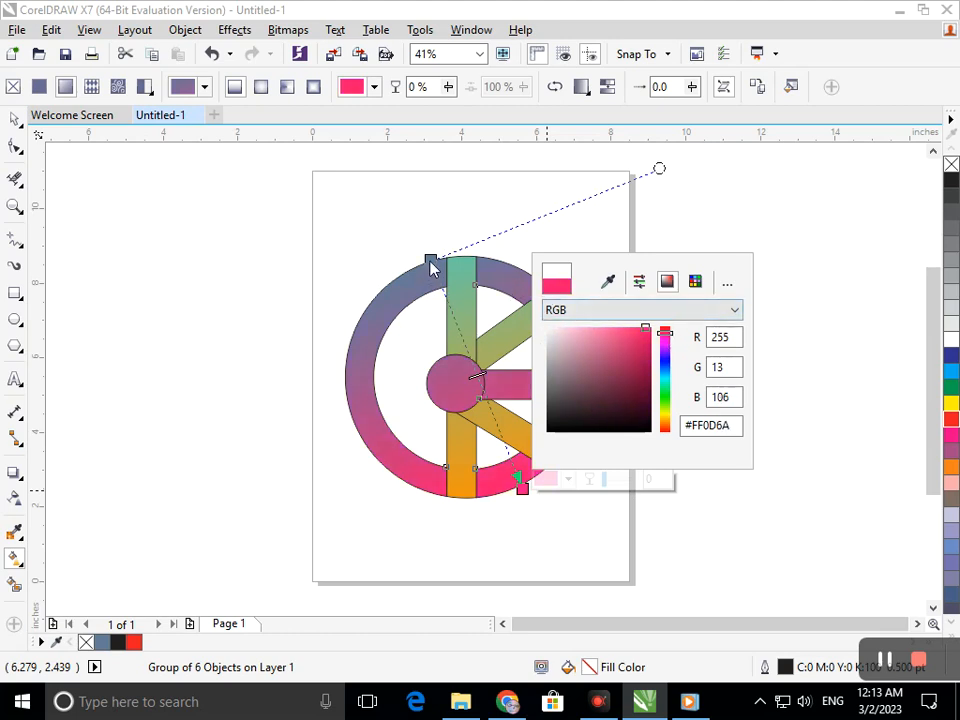
- Try green C:62 M:0 Y:76 K:0 as the start colour of the ring group's gradient
click(431, 261)
click(455, 249)
click(557, 342)
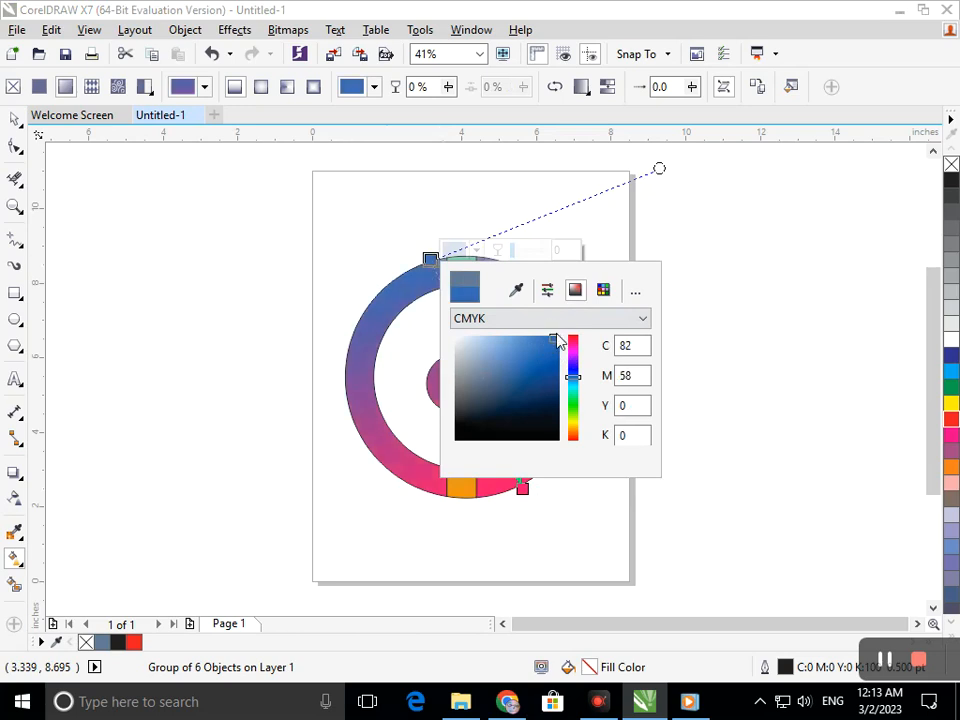
drag(575, 380, 578, 403)
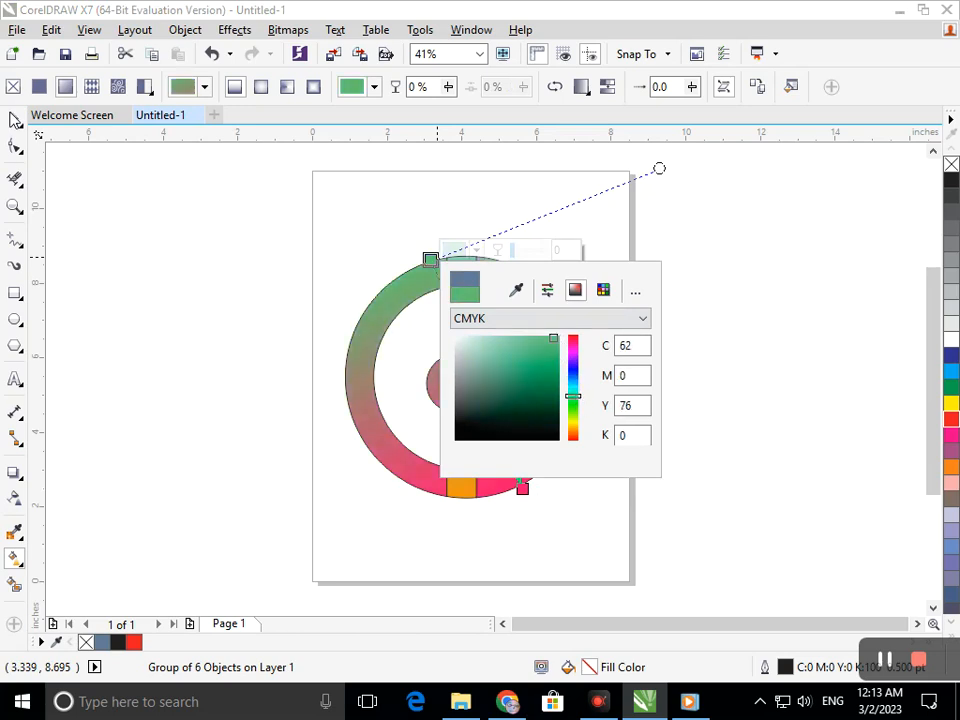
key(space)
click(244, 362)
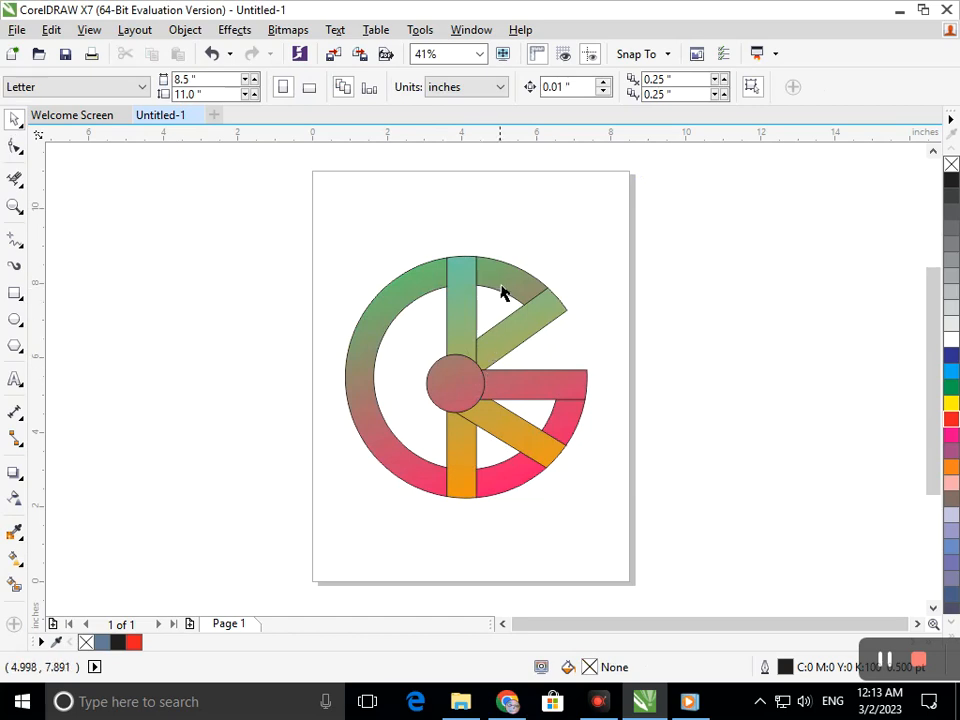
drag(502, 291, 435, 311)
key(ctrl+z)
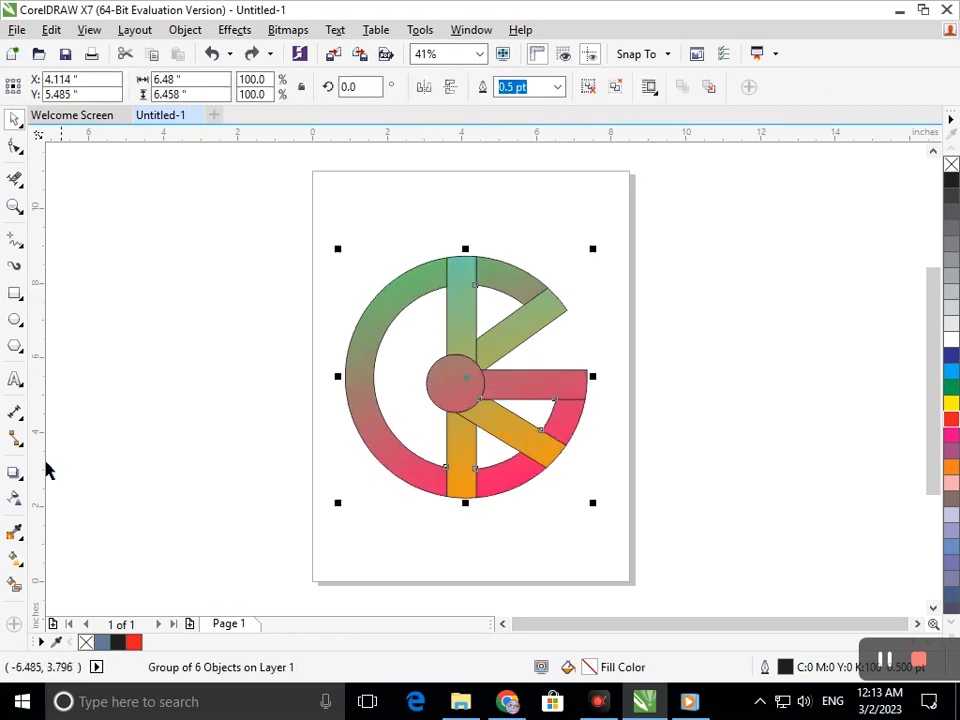
- Set the start colour of the ring group's gradient to a medium blue
click(20, 563)
click(120, 557)
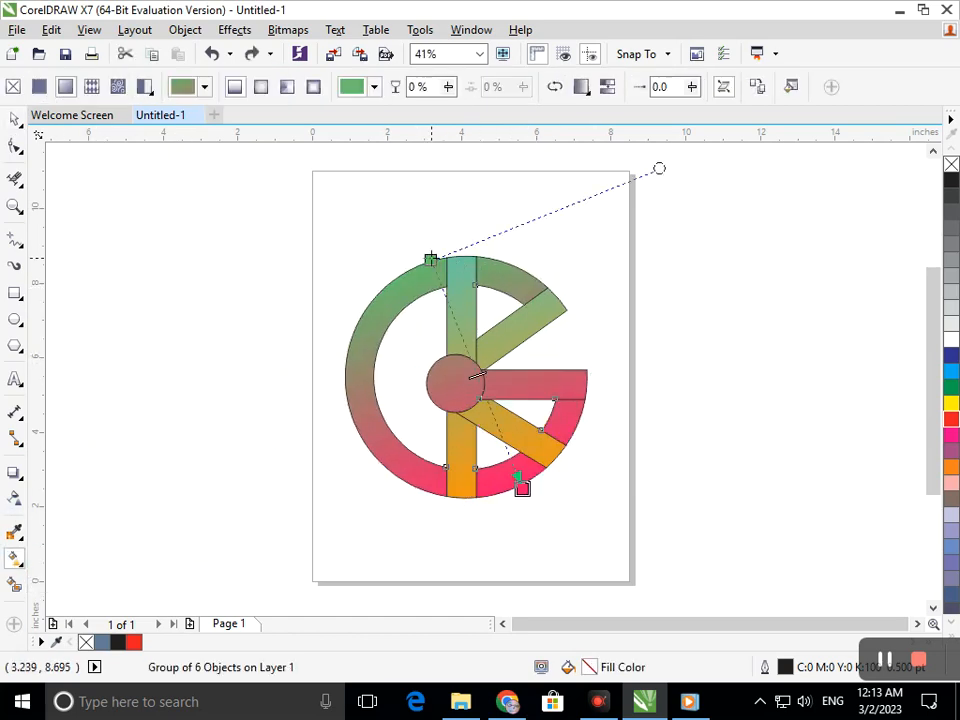
click(470, 250)
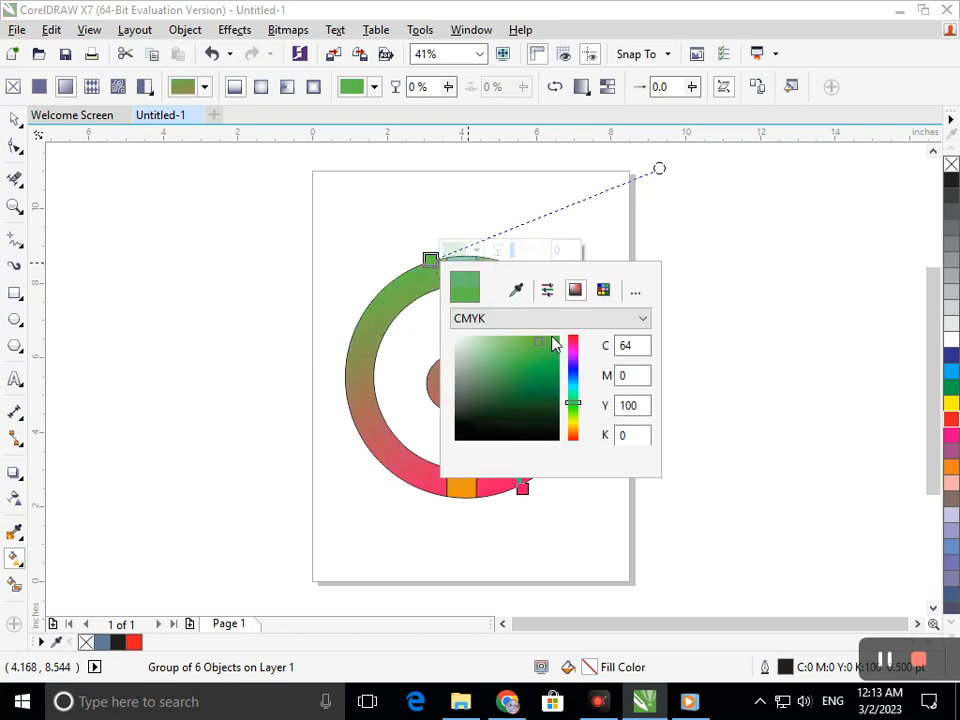
drag(572, 398, 575, 388)
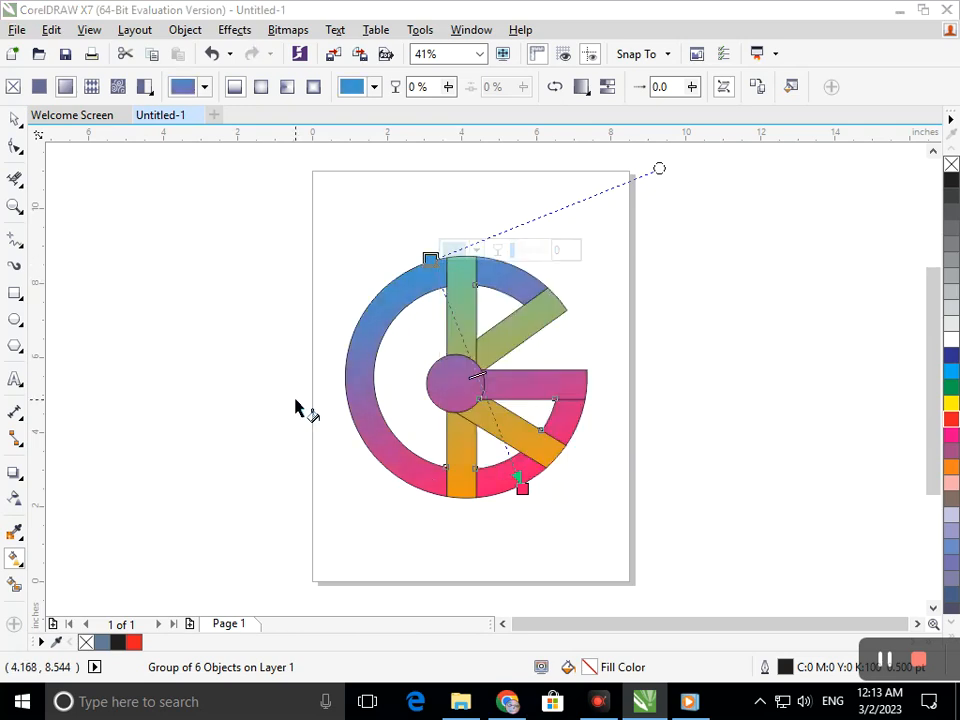
- Set the start colour of the bar group's gradient to a bright greenish yellow
click(461, 285)
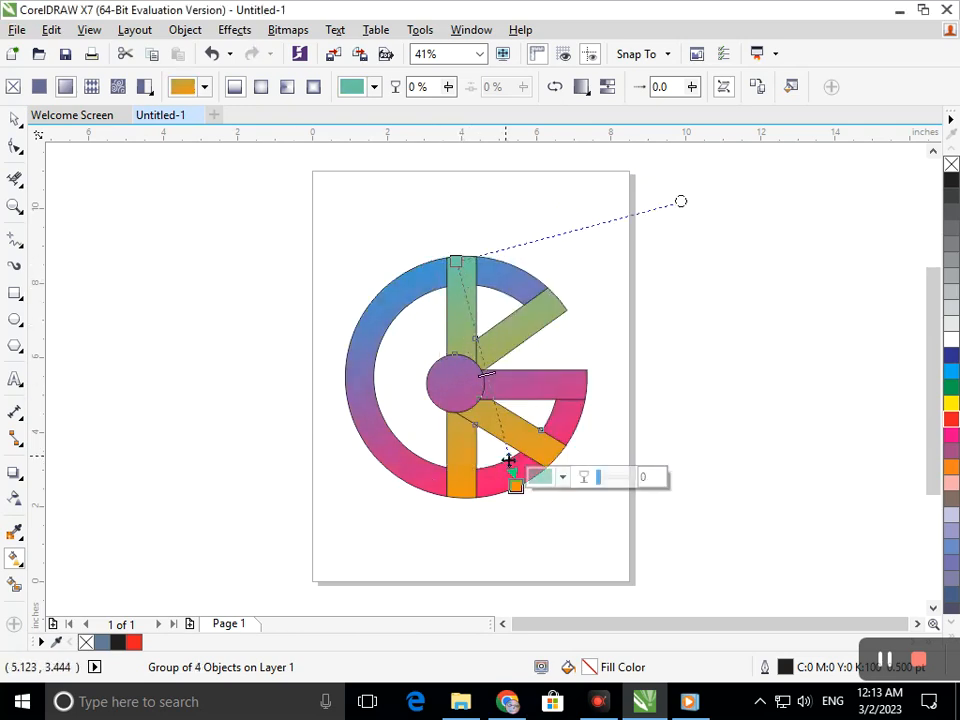
click(456, 262)
click(478, 252)
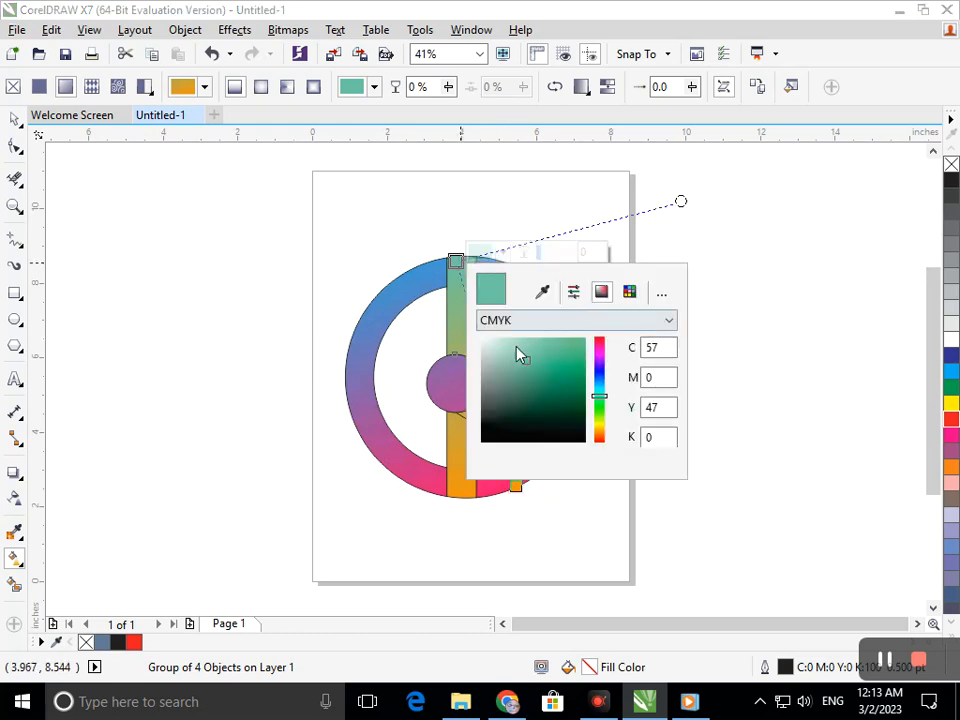
drag(598, 404, 600, 429)
click(566, 356)
click(570, 338)
click(313, 407)
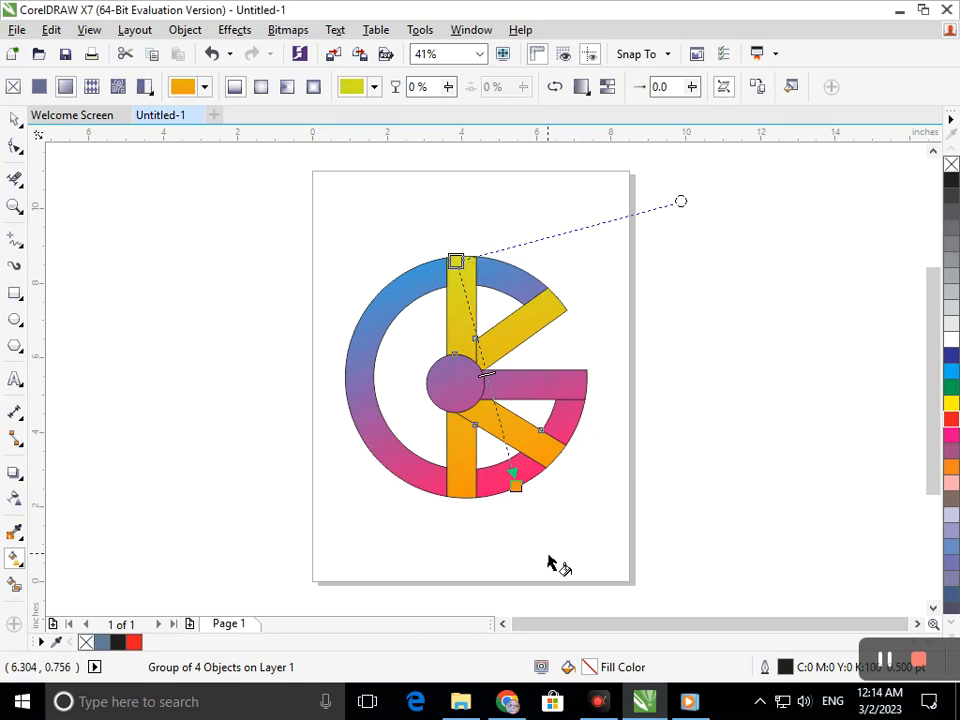
- Set the end colour of the bar group's gradient to blue #000DFF
click(515, 485)
click(543, 478)
click(659, 422)
drag(660, 422, 669, 366)
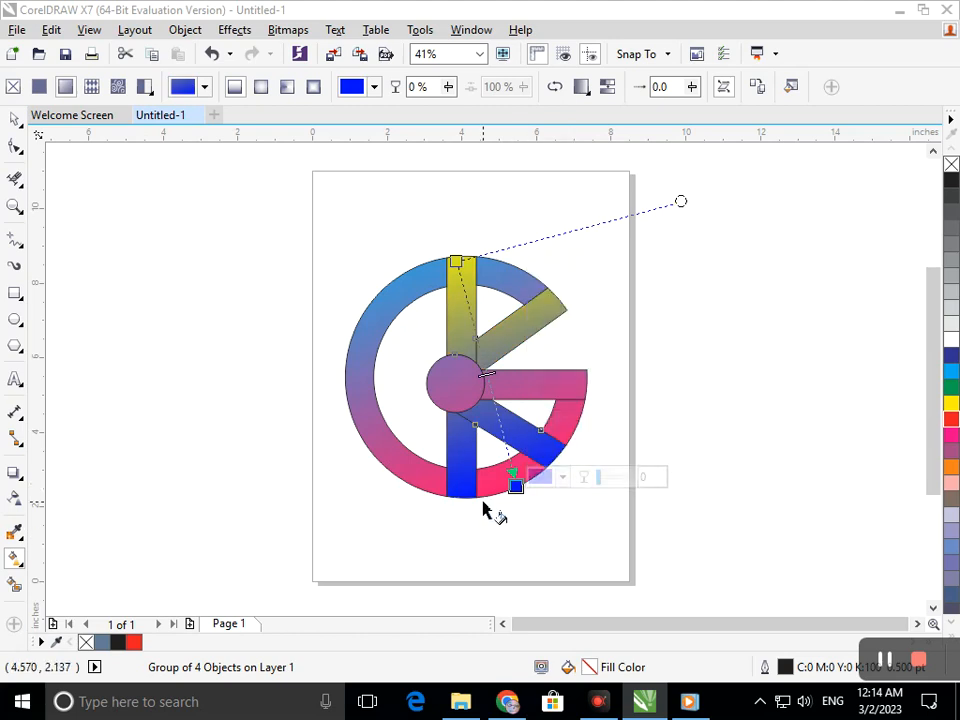
click(456, 261)
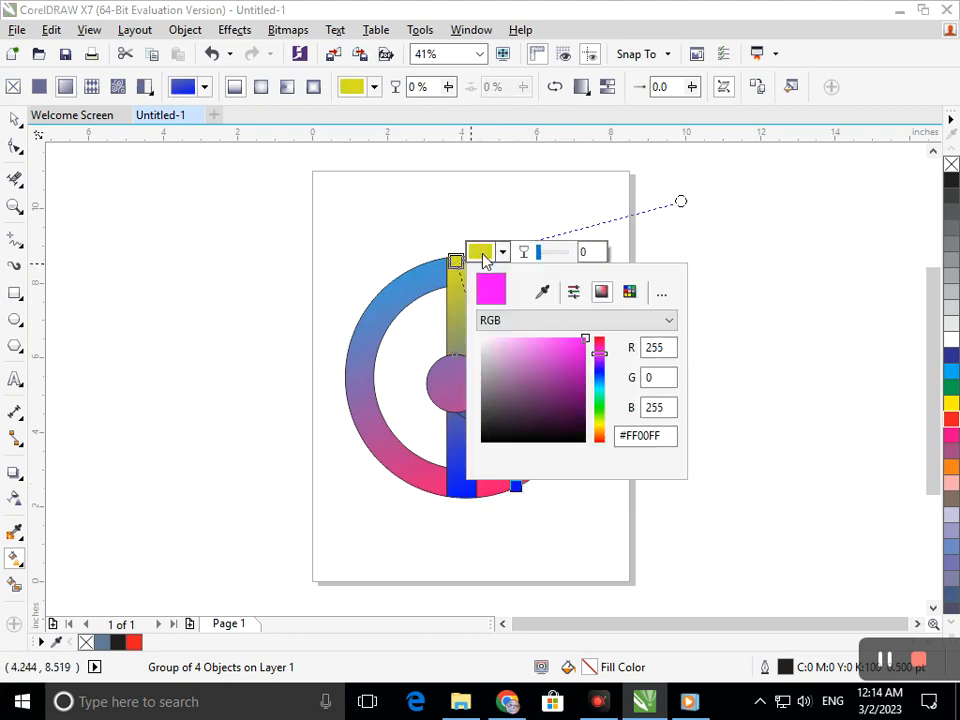
- Try pink as the start colour of the ring group's gradient
click(398, 291)
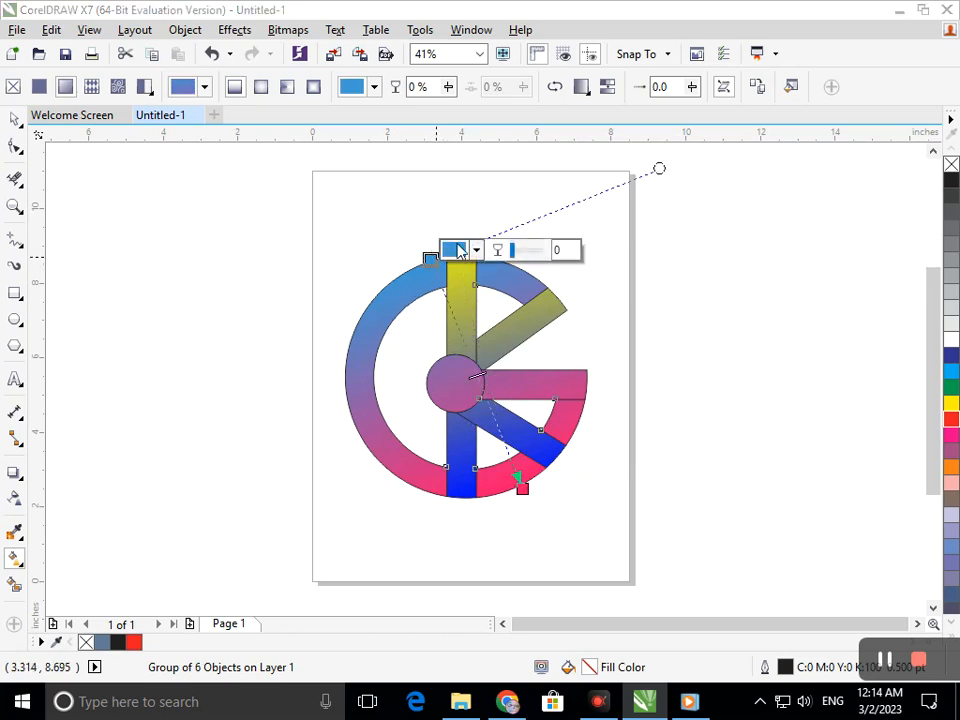
click(455, 249)
click(555, 337)
drag(572, 379, 574, 347)
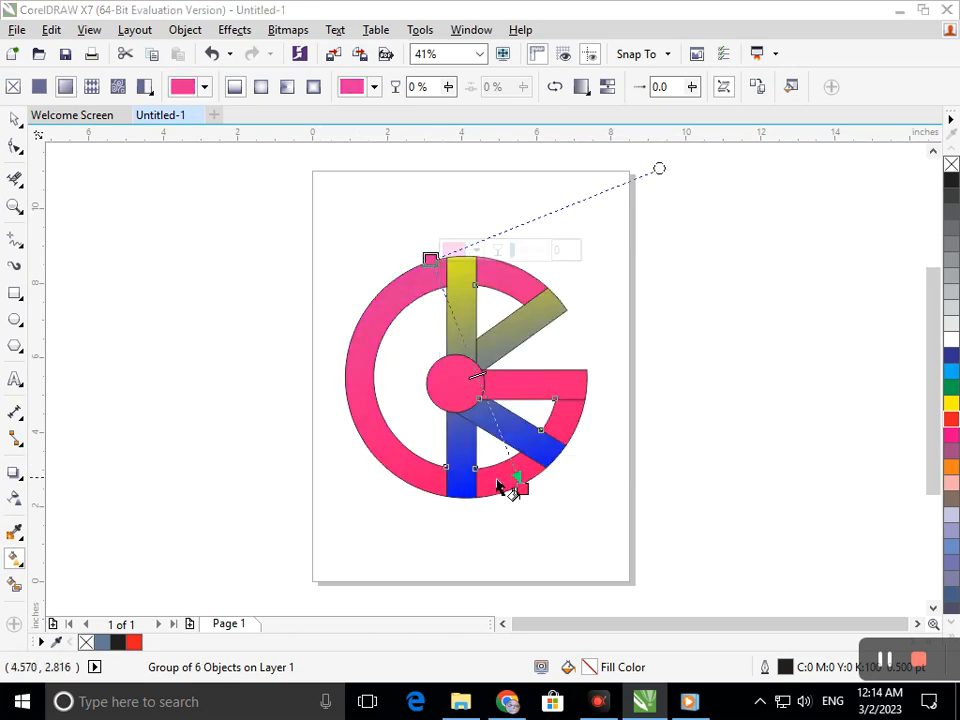
- Set the start colour of the ring group's gradient to orange C:0 M:56 Y:100 K:0
click(431, 260)
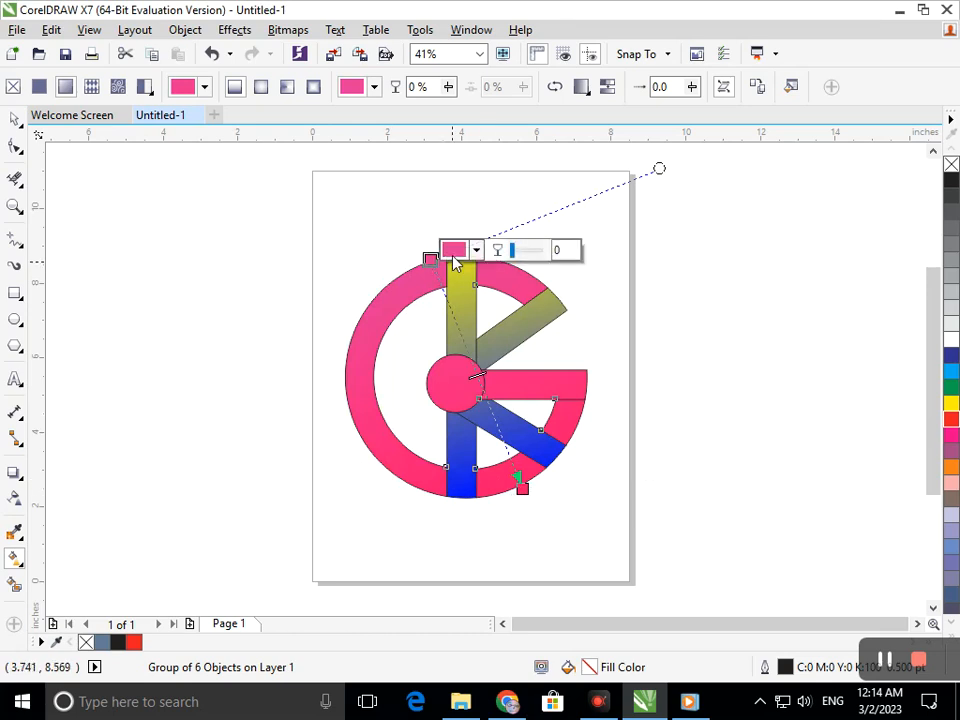
click(455, 249)
click(575, 434)
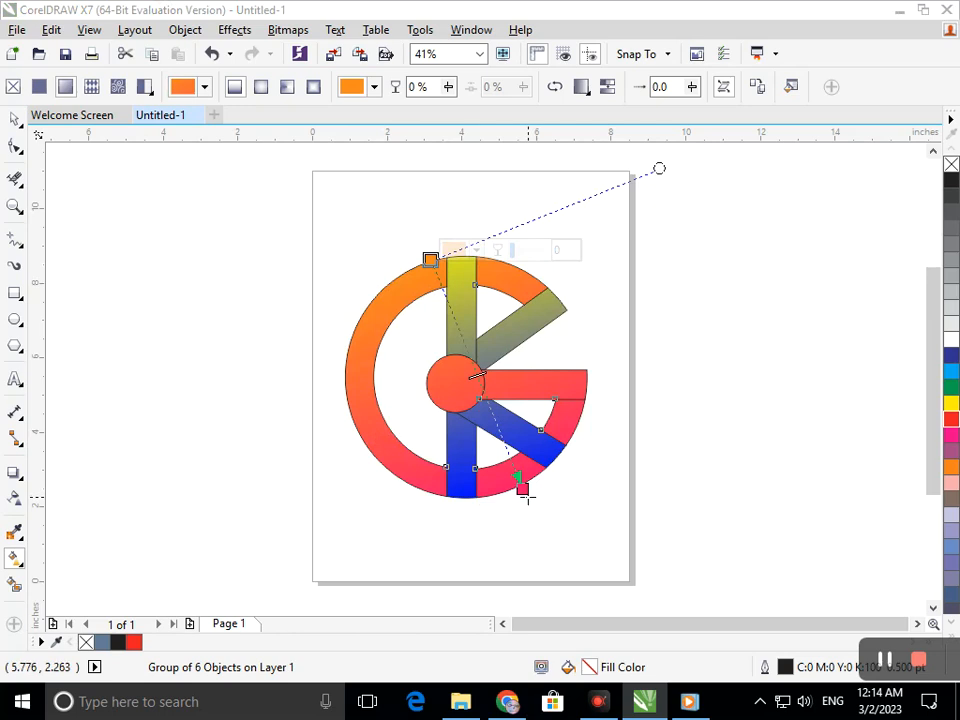
- Try green #62FF0D, blue #0D31FF, pink-red #FF0D52 and a bright sky blue as the end colour of the ring group's gradient
click(523, 485)
click(546, 479)
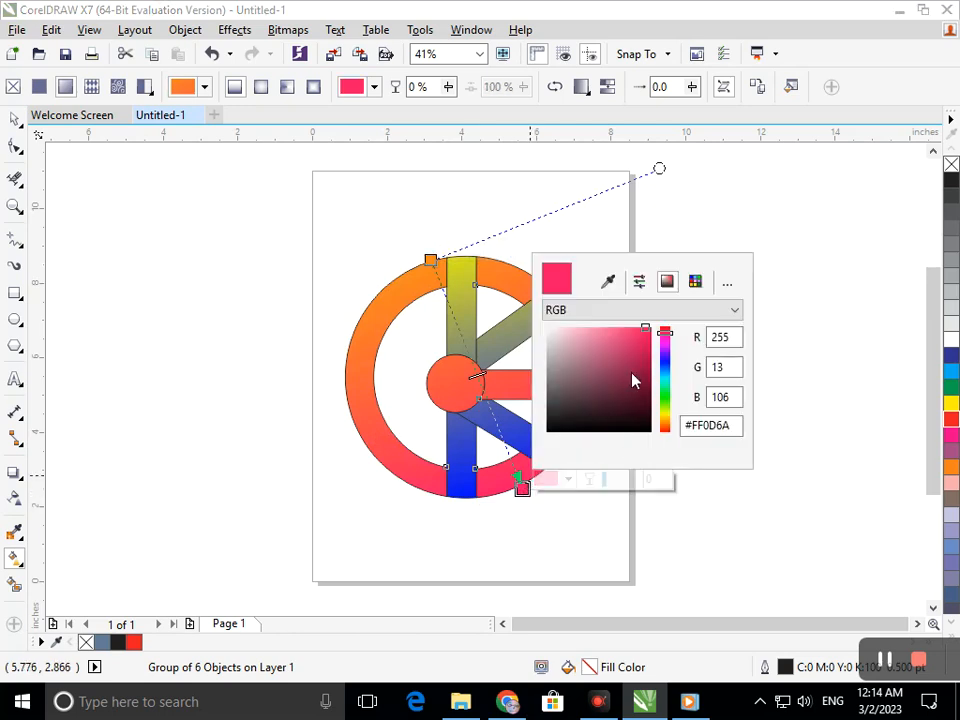
click(663, 403)
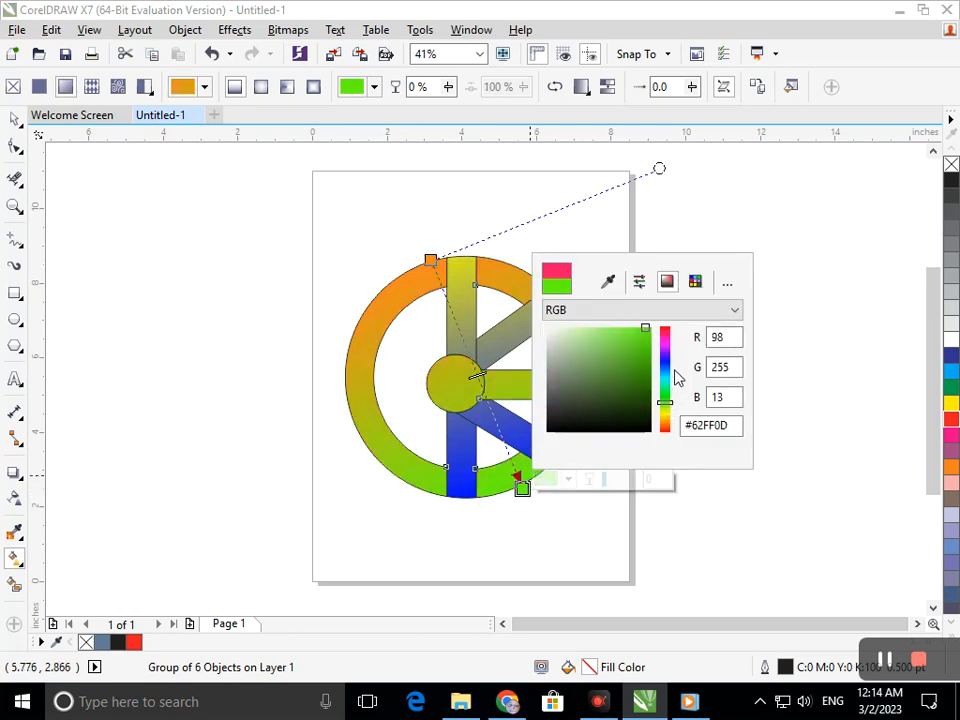
click(664, 364)
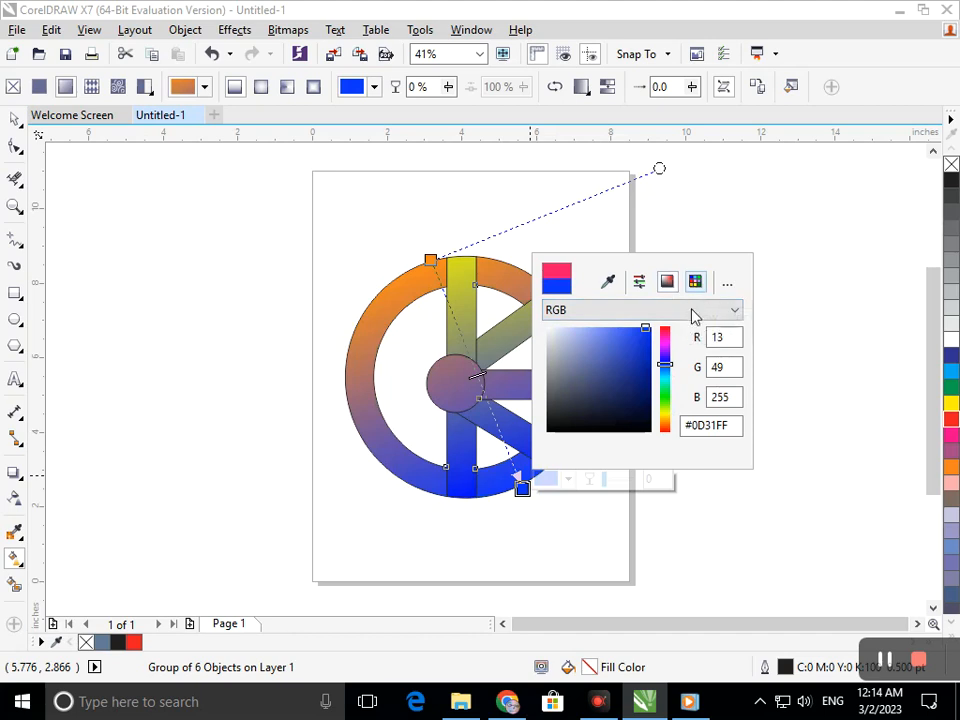
click(665, 342)
click(662, 335)
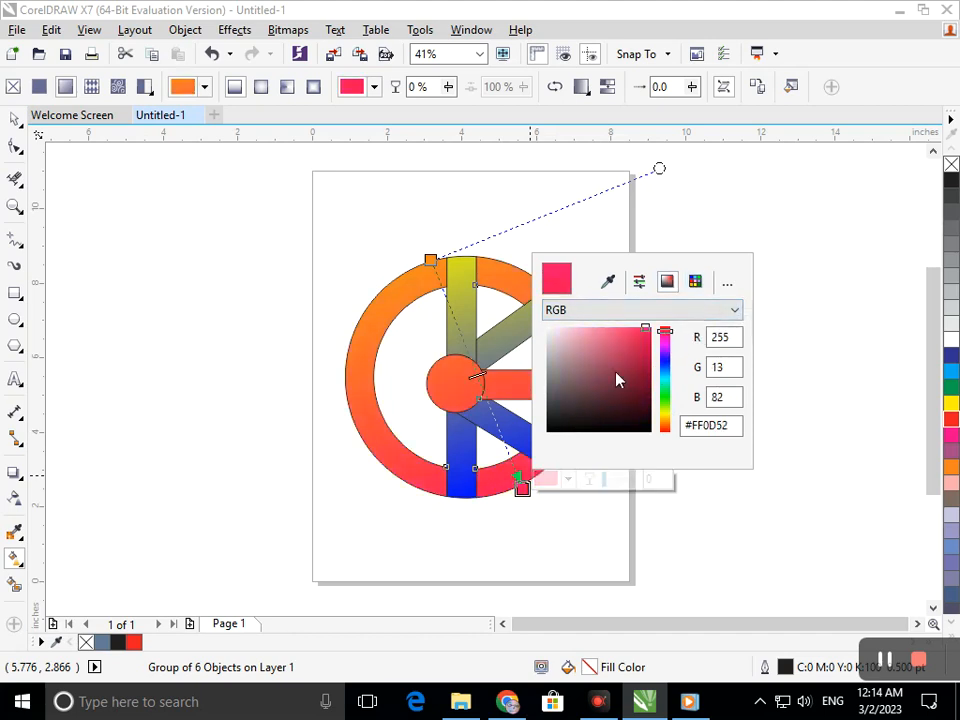
drag(666, 432, 668, 380)
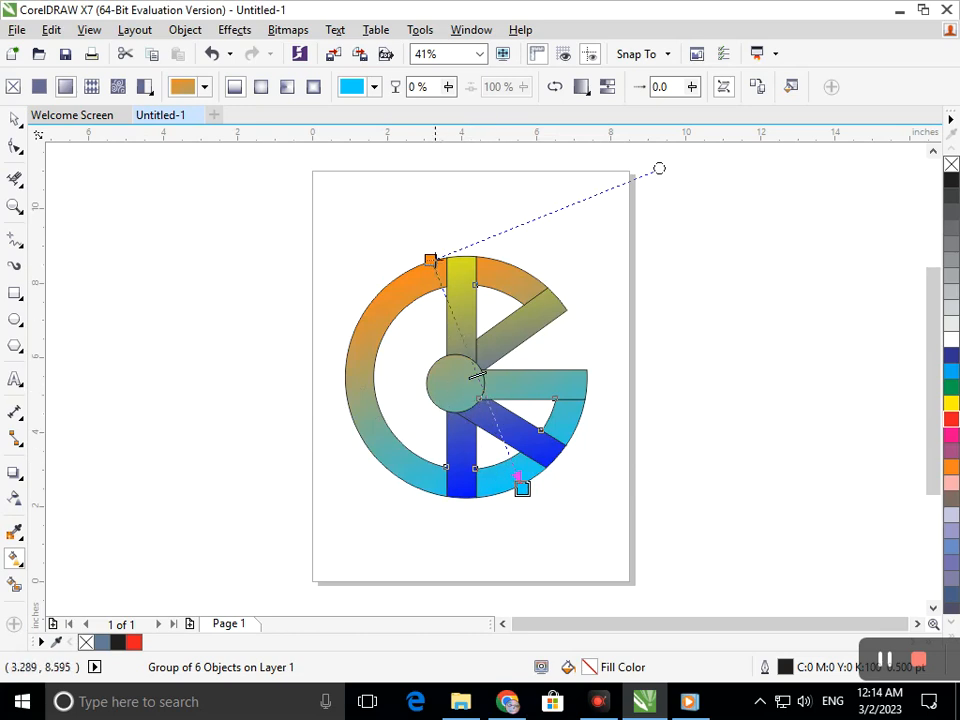
- Try cyan and dark blue as the ring gradient's start colour, settling on the default palette's orange
mouse_move(469, 272)
click(472, 250)
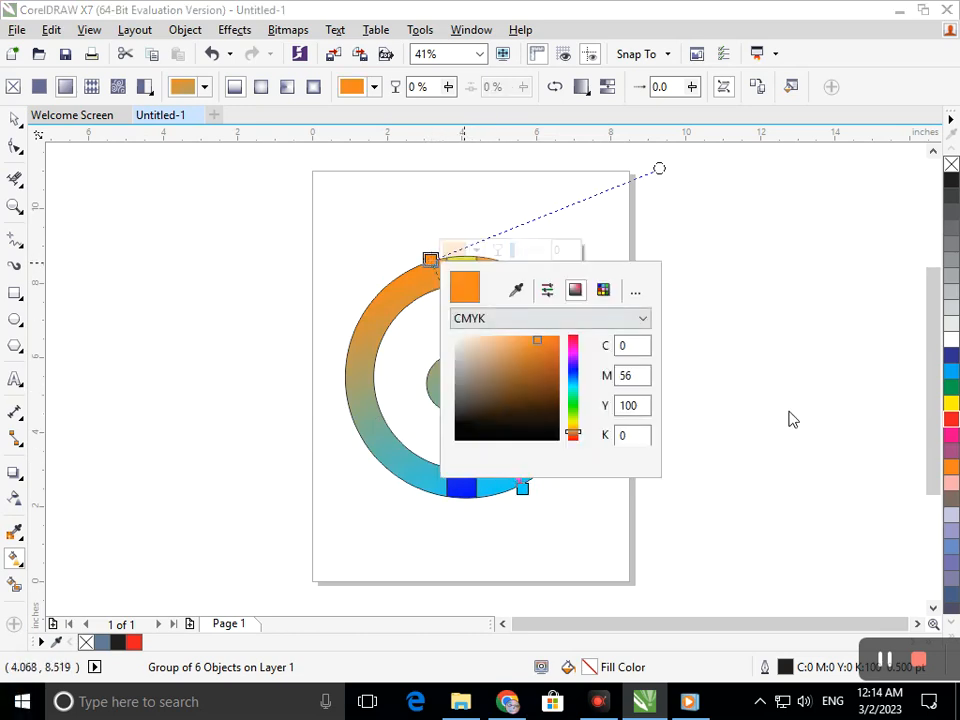
click(951, 371)
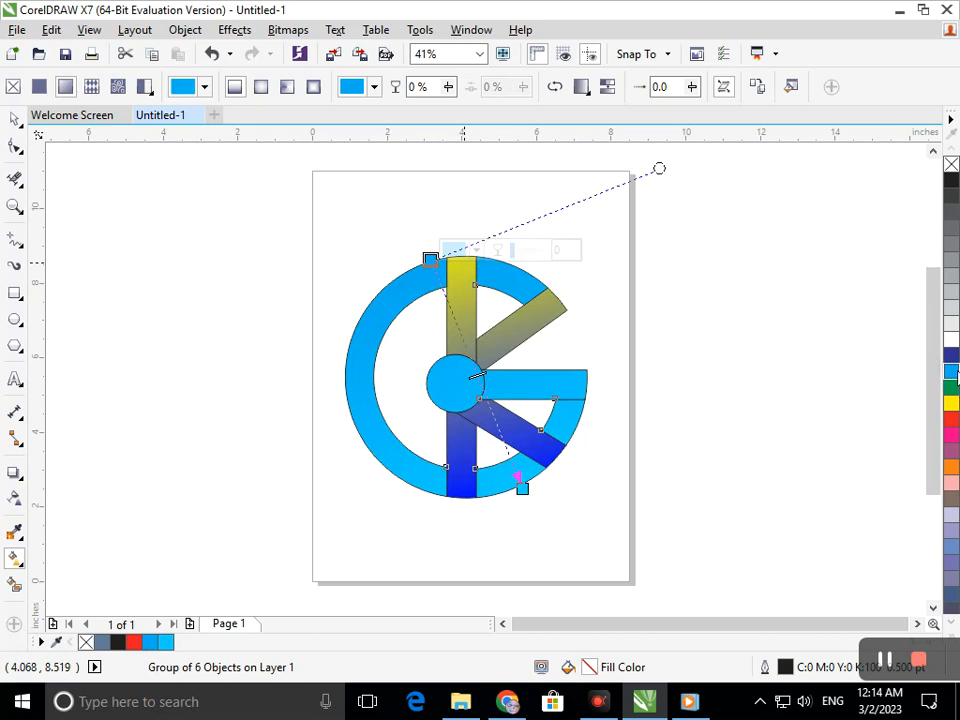
click(951, 355)
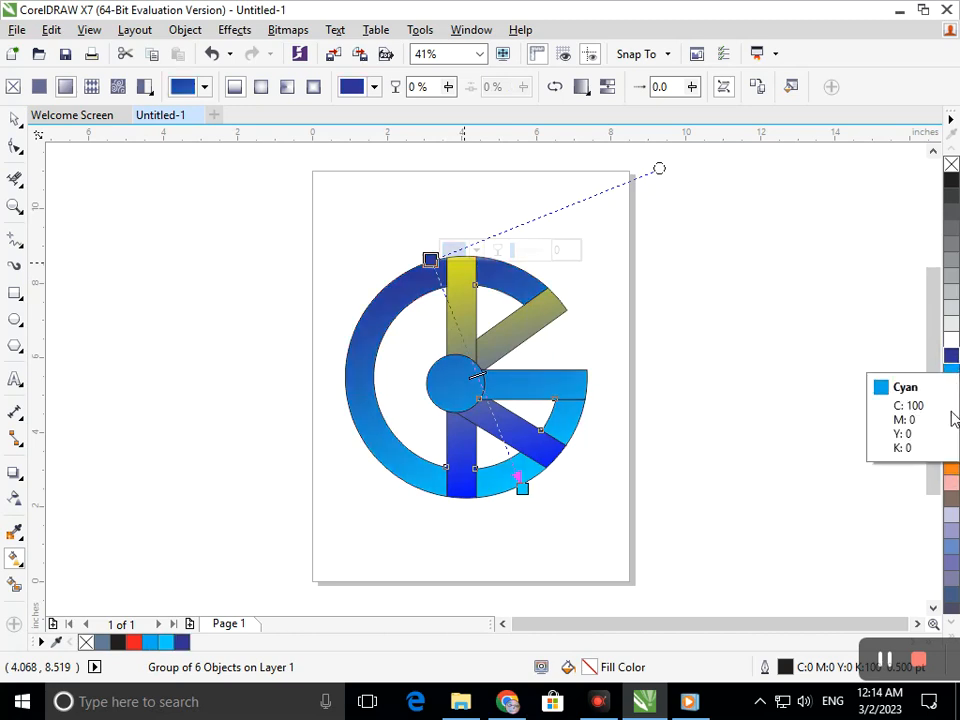
click(950, 464)
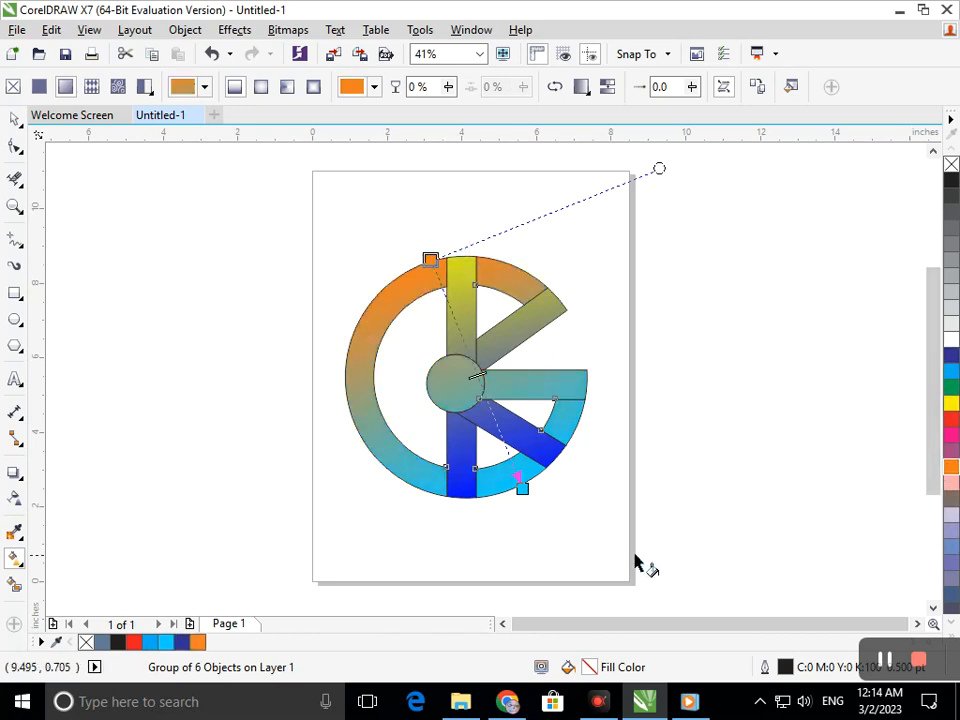
- Try pale pink, orange and a stronger salmon pink as the end colour of the ring group's gradient
click(522, 488)
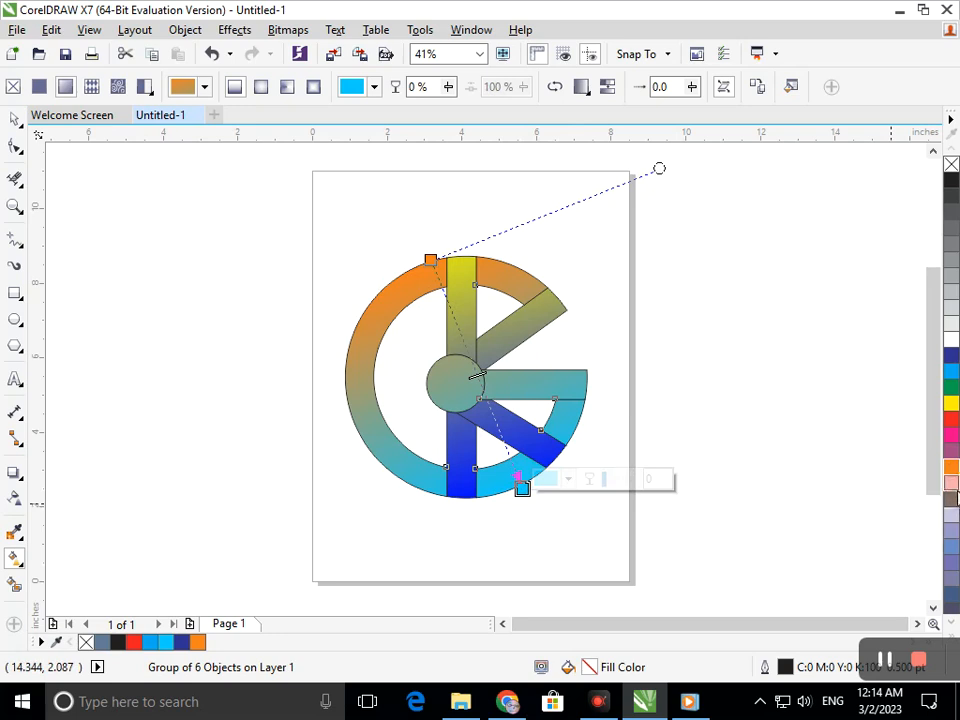
click(950, 482)
click(951, 468)
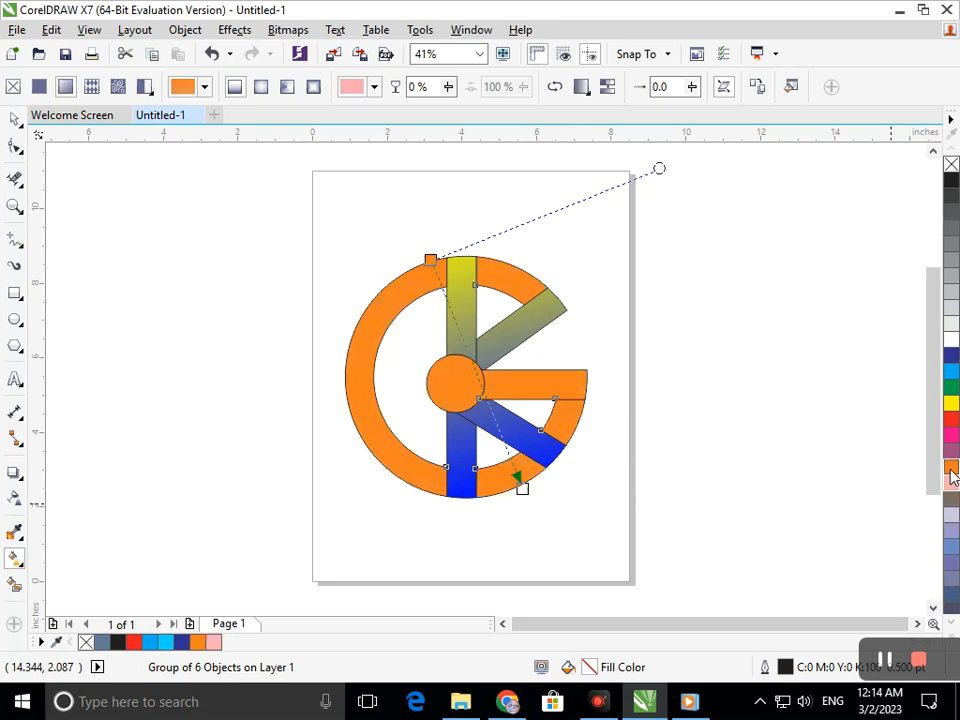
click(950, 486)
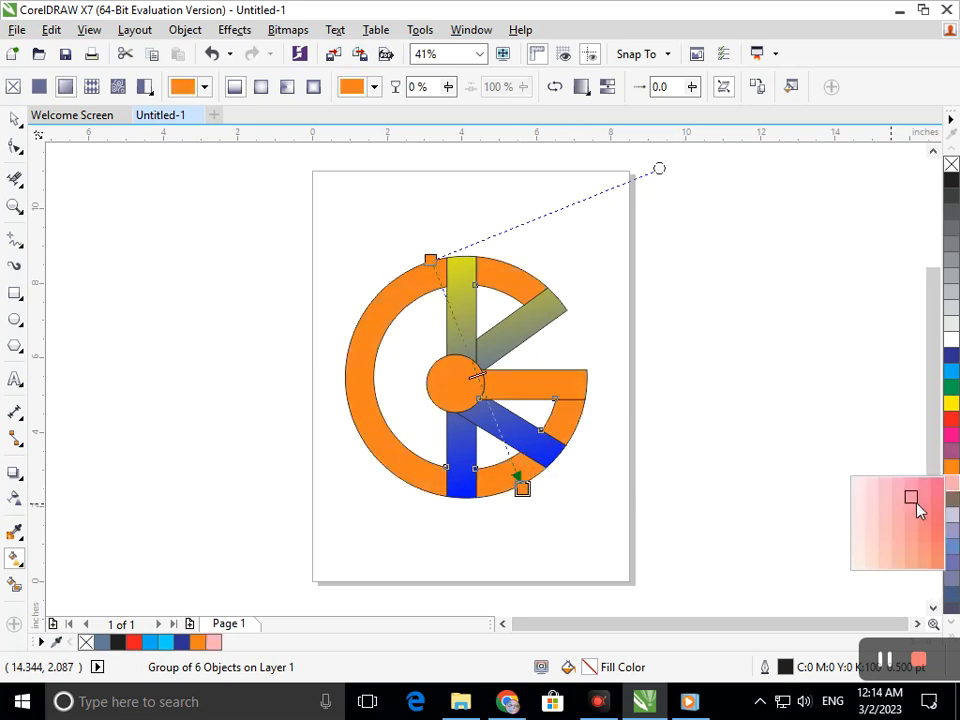
click(938, 487)
- Set the end colour of the ring group's gradient to a dark teal green shade of the palette's turquoise
scroll(946, 489, down, 5)
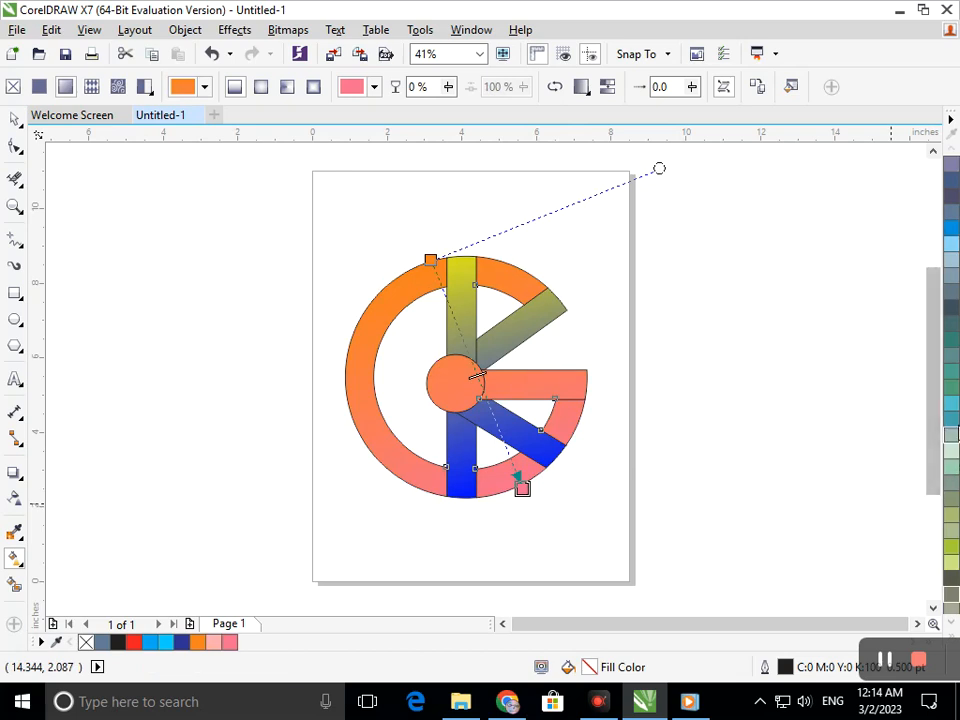
click(952, 406)
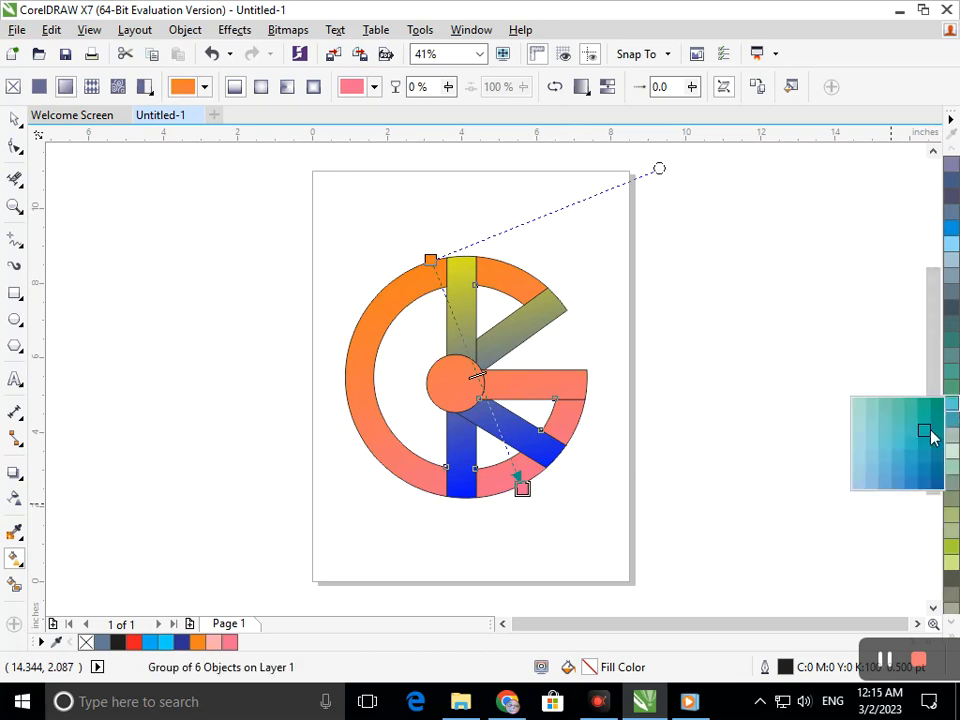
click(937, 409)
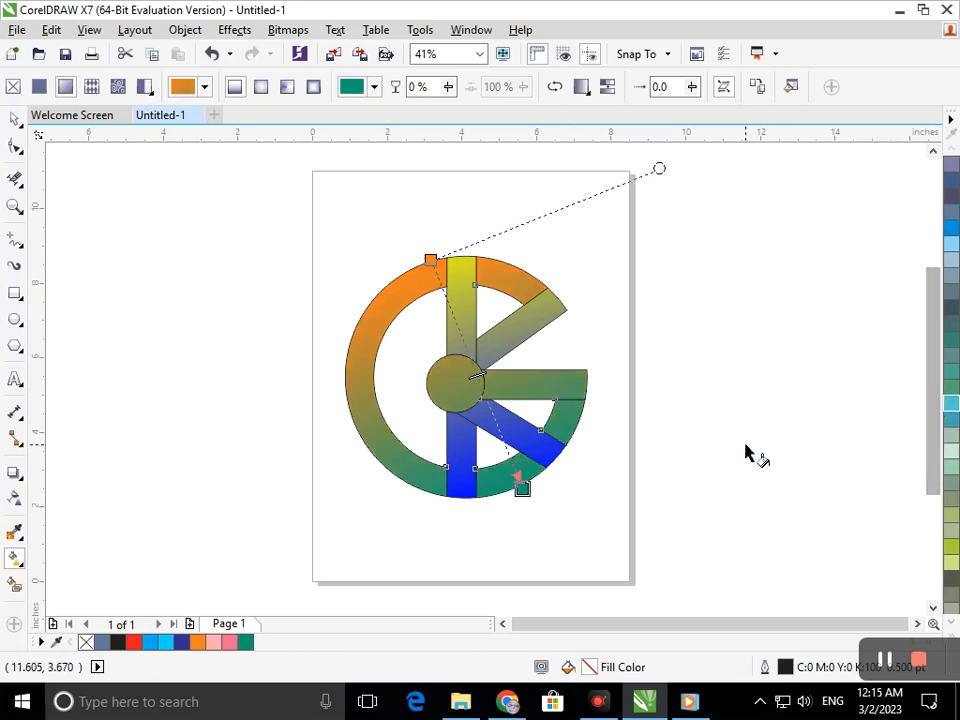
click(522, 488)
- Try pale yellow and lime green from the palette as the start colour of the bar group's gradient
click(467, 321)
click(455, 261)
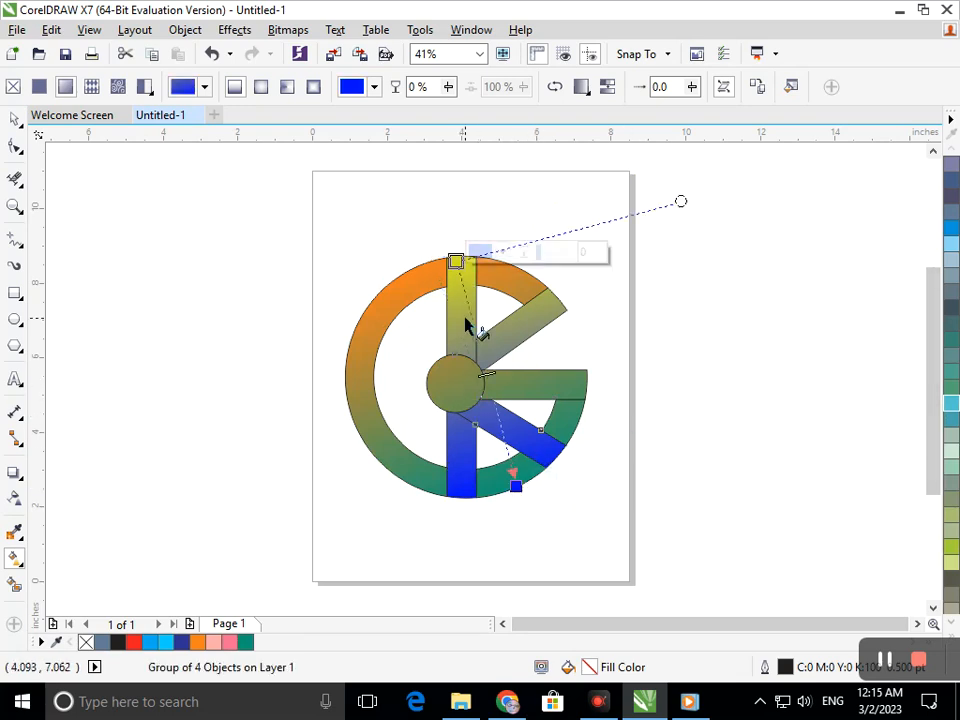
click(484, 252)
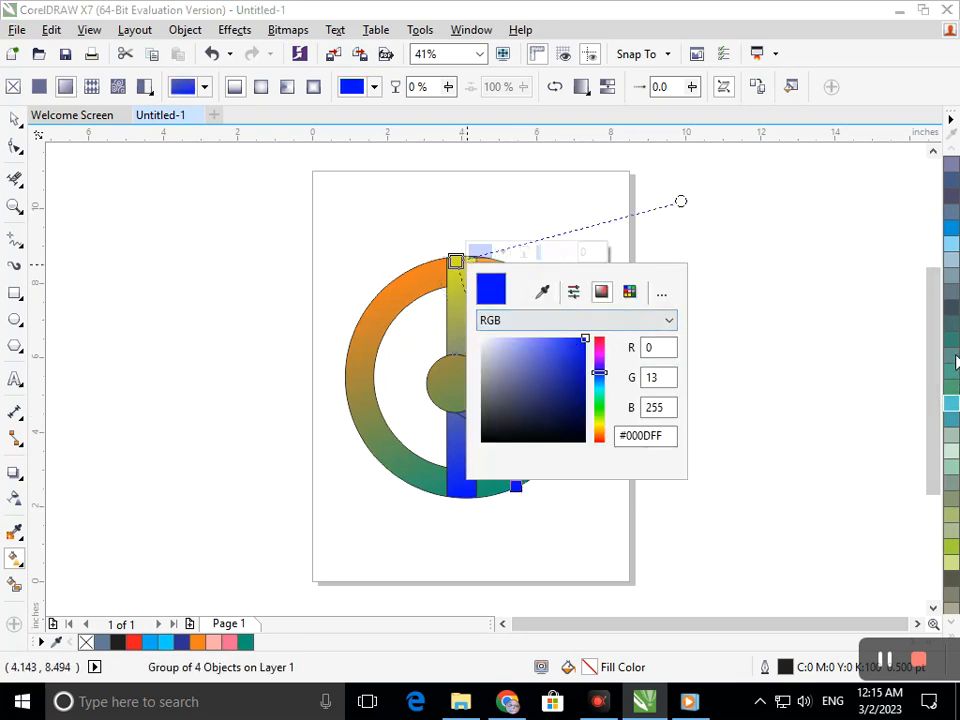
click(953, 547)
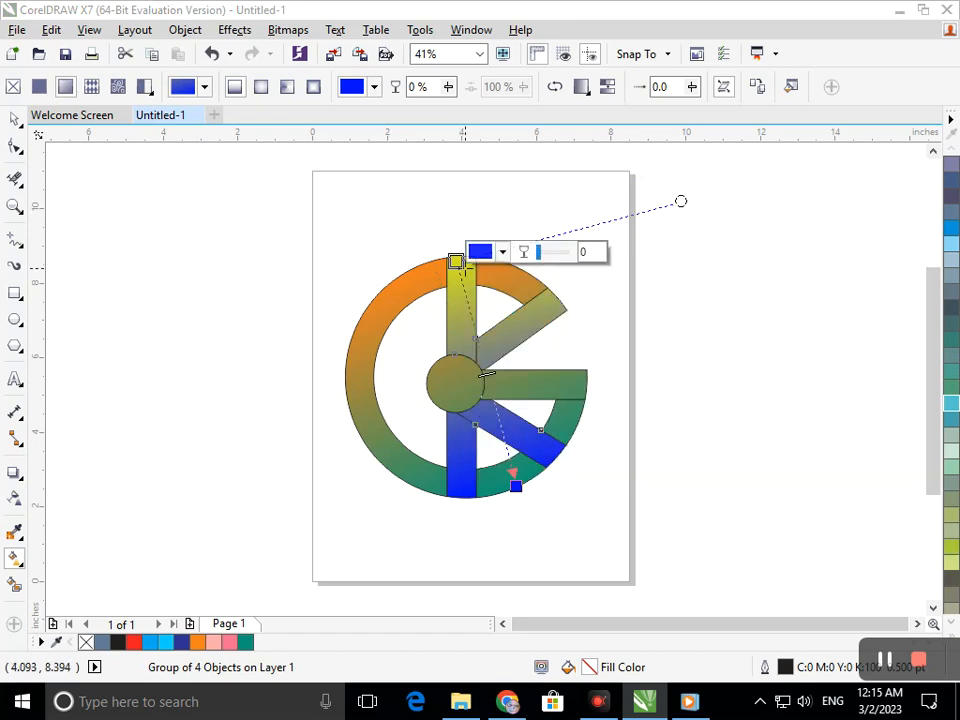
click(953, 547)
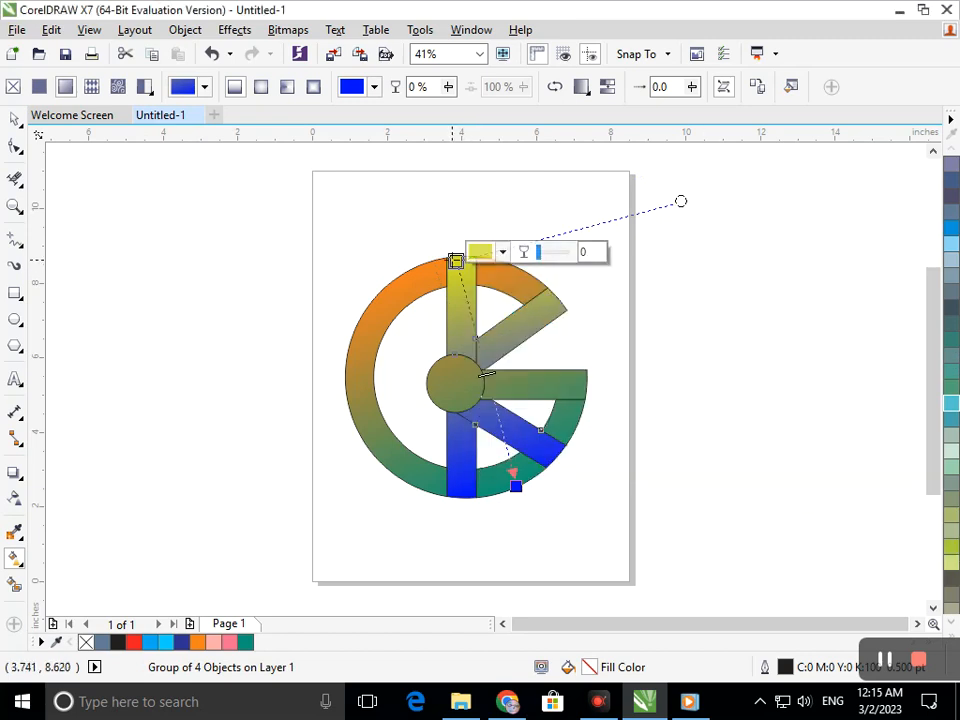
click(950, 624)
click(950, 624)
click(950, 624)
click(950, 624)
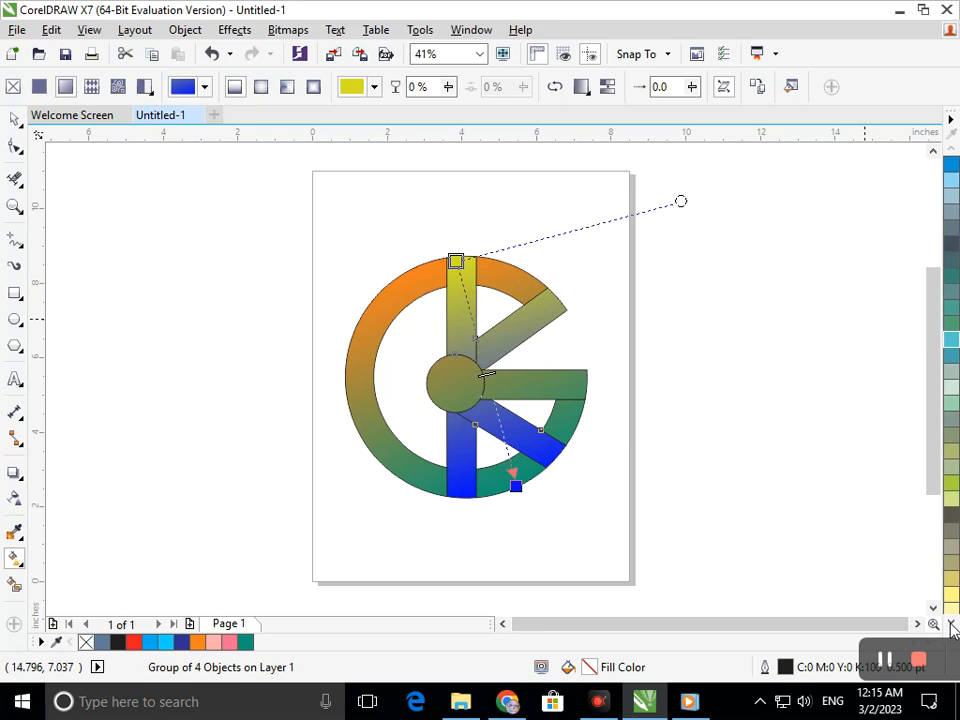
click(951, 624)
click(951, 624)
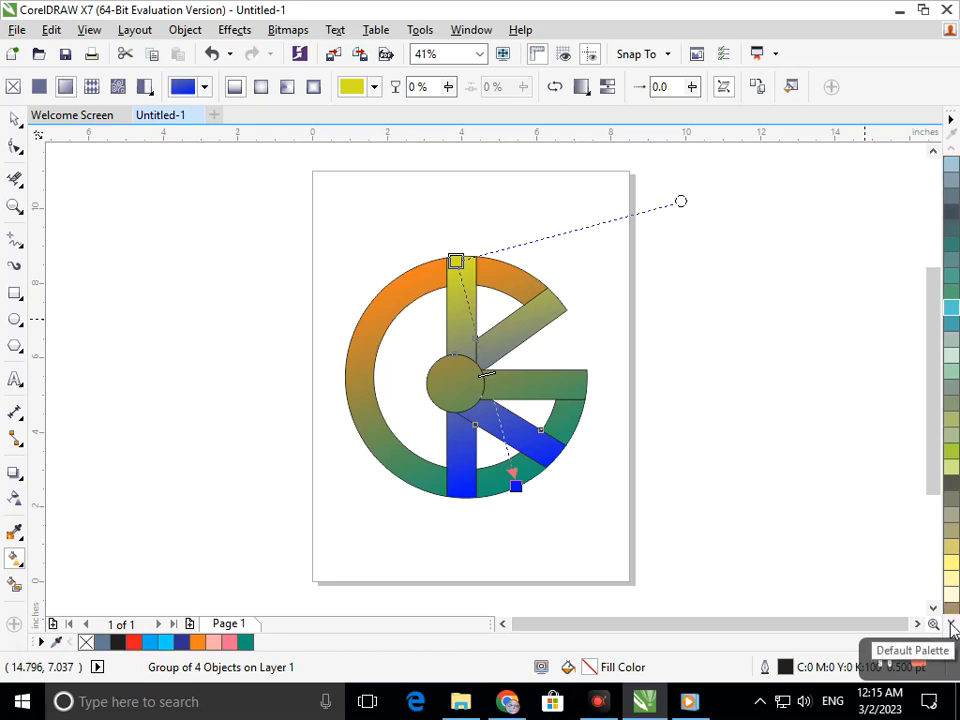
click(951, 565)
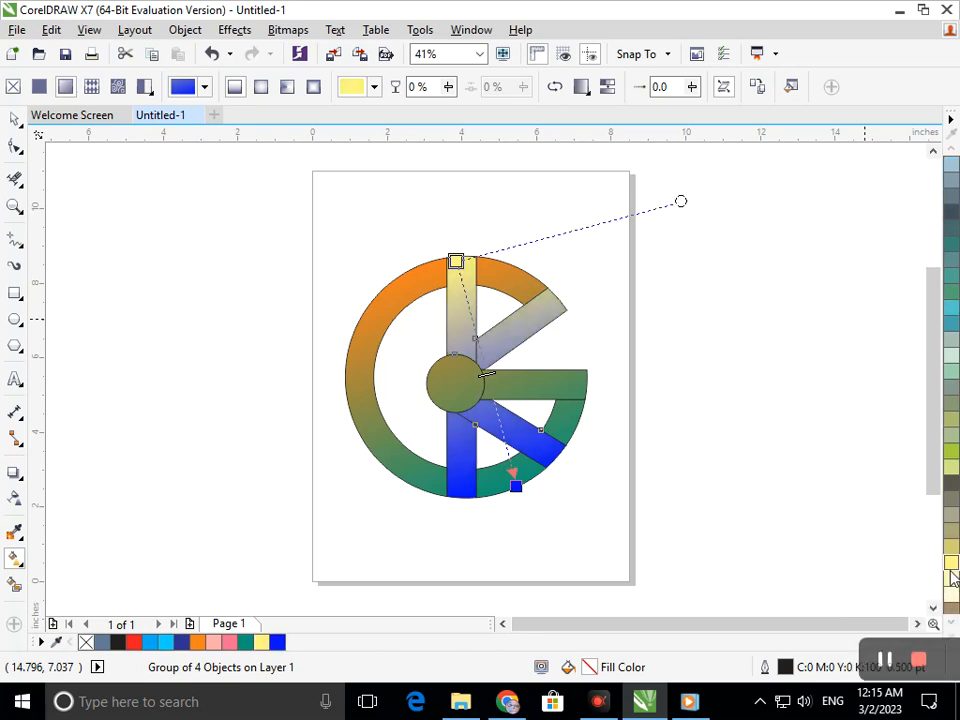
click(953, 454)
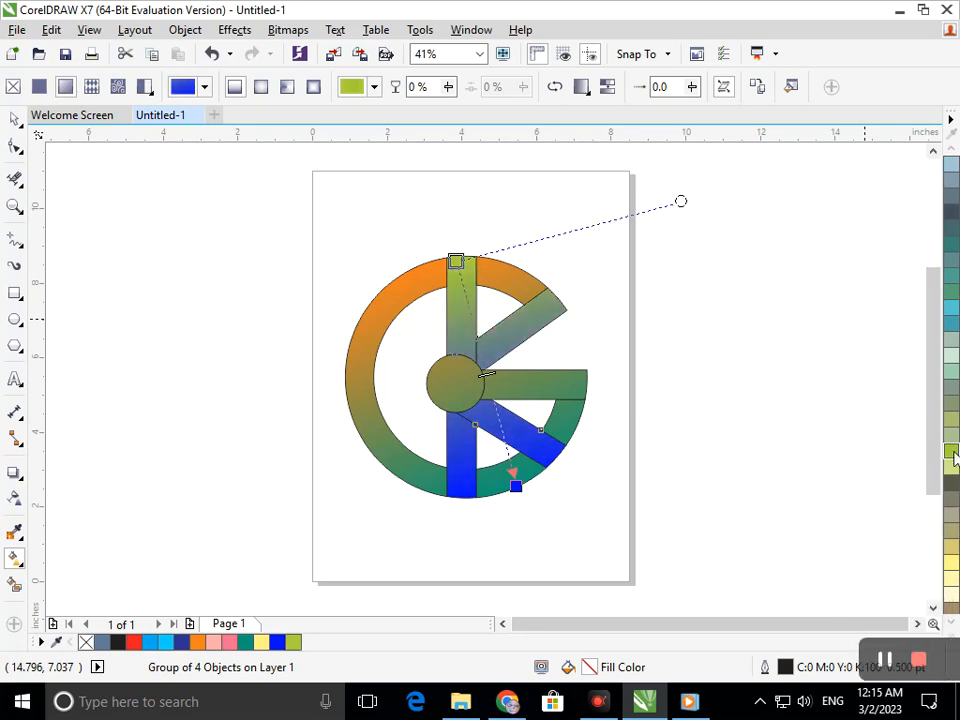
- Set the start colour of the bar group's gradient to the palette's tan orange
click(951, 624)
click(951, 624)
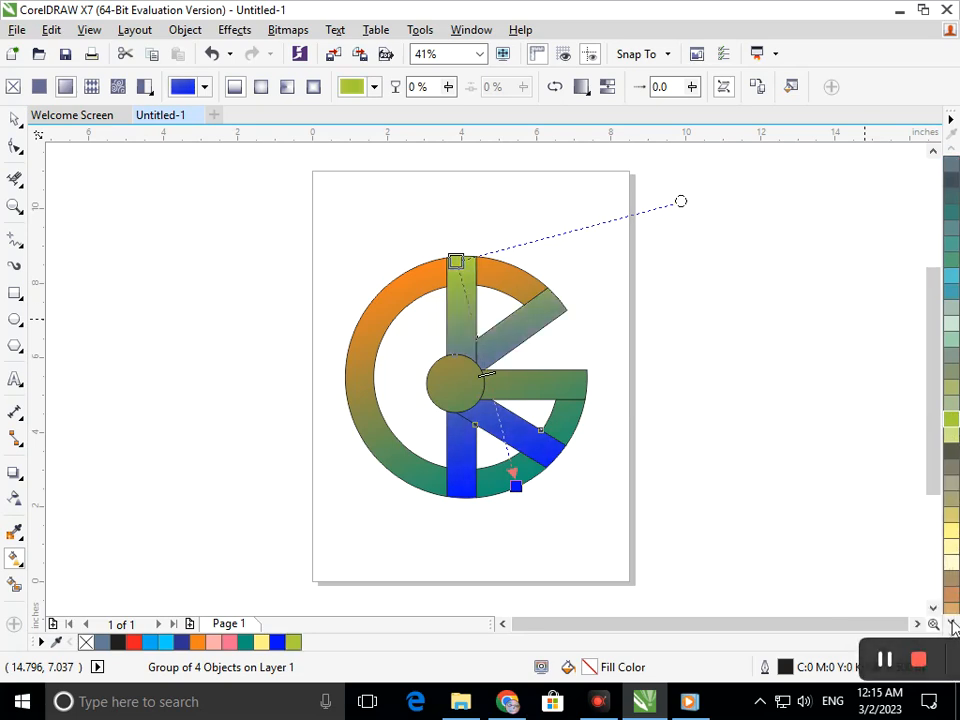
click(951, 578)
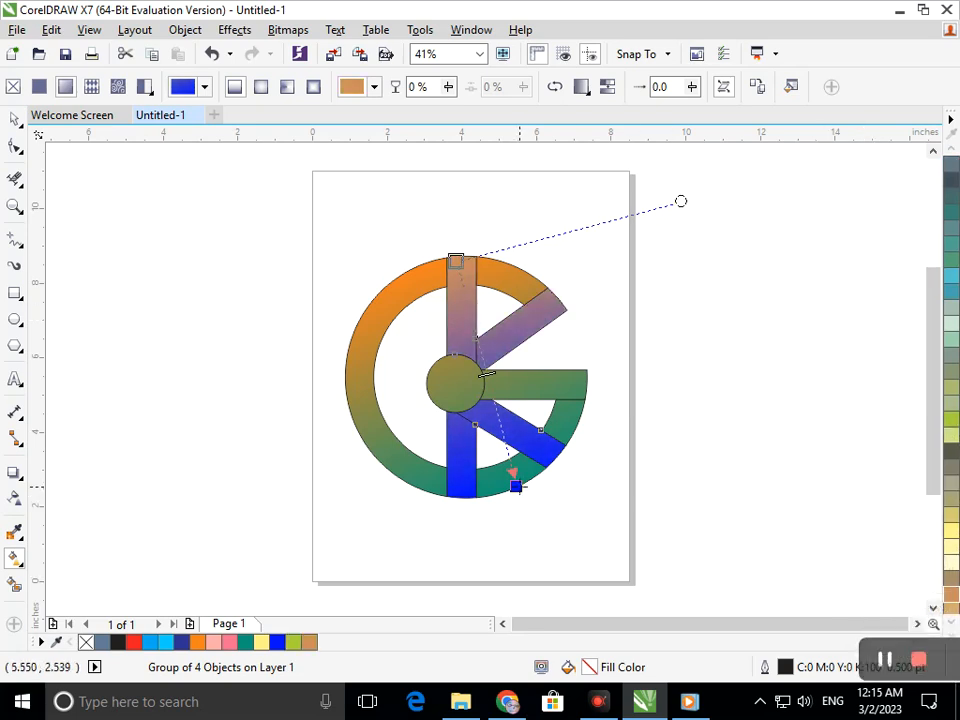
- Try Autumn Orange from the palette as the end colour of the bar group's gradient
click(515, 486)
click(553, 477)
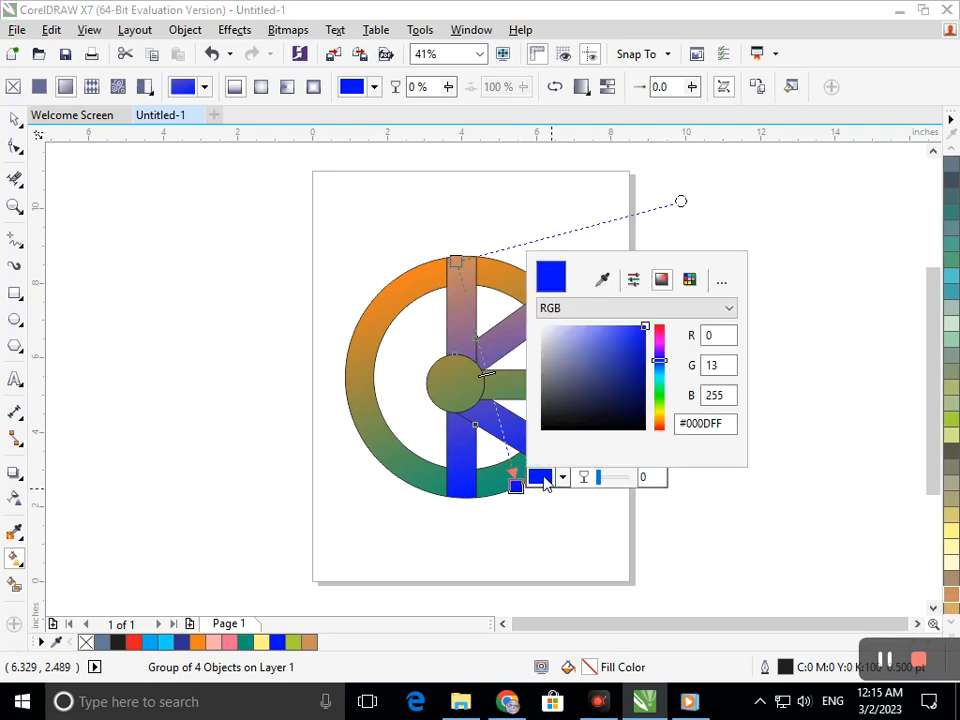
scroll(953, 615, down, 3)
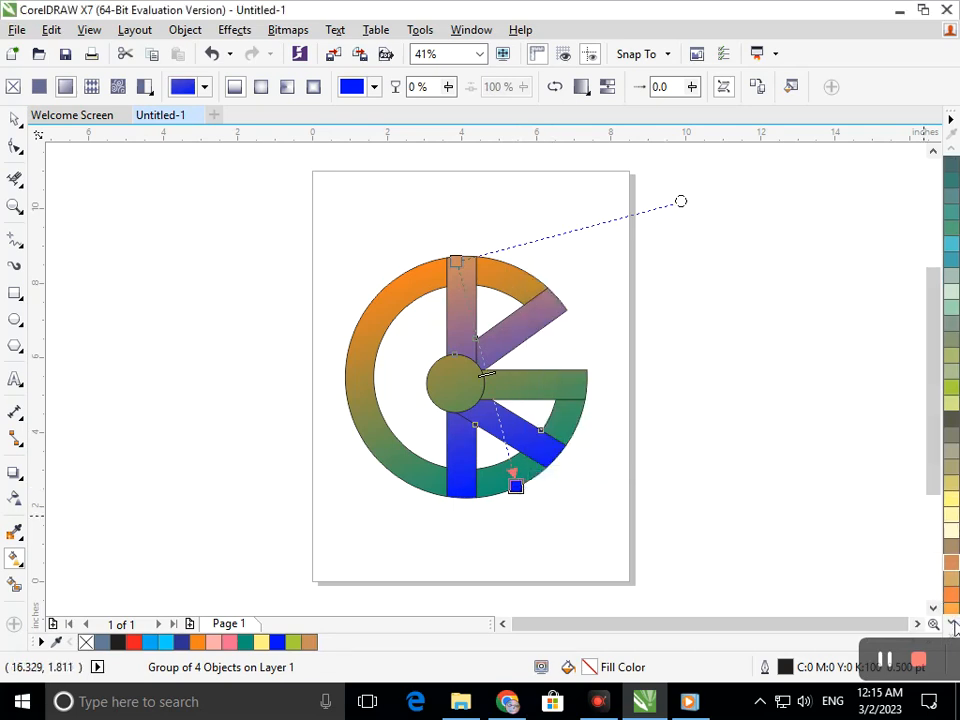
click(951, 580)
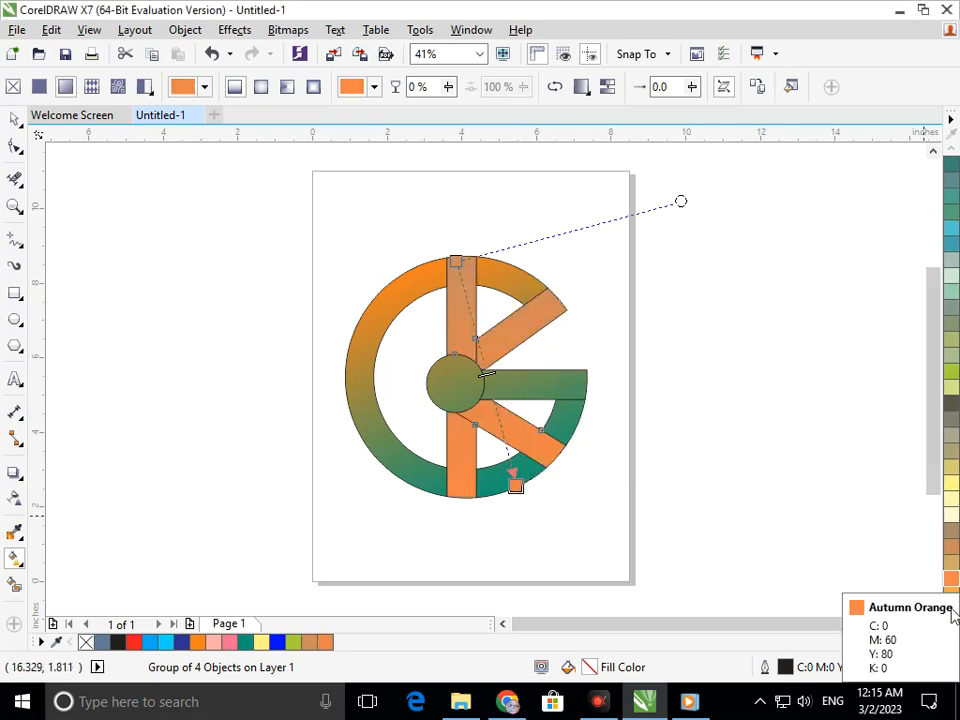
- Try reddish brown and pale yellow, and settle on the palette's dark orange as the end colour of the bar group's gradient
click(952, 623)
click(953, 623)
click(953, 623)
click(953, 623)
click(953, 623)
click(953, 623)
click(950, 586)
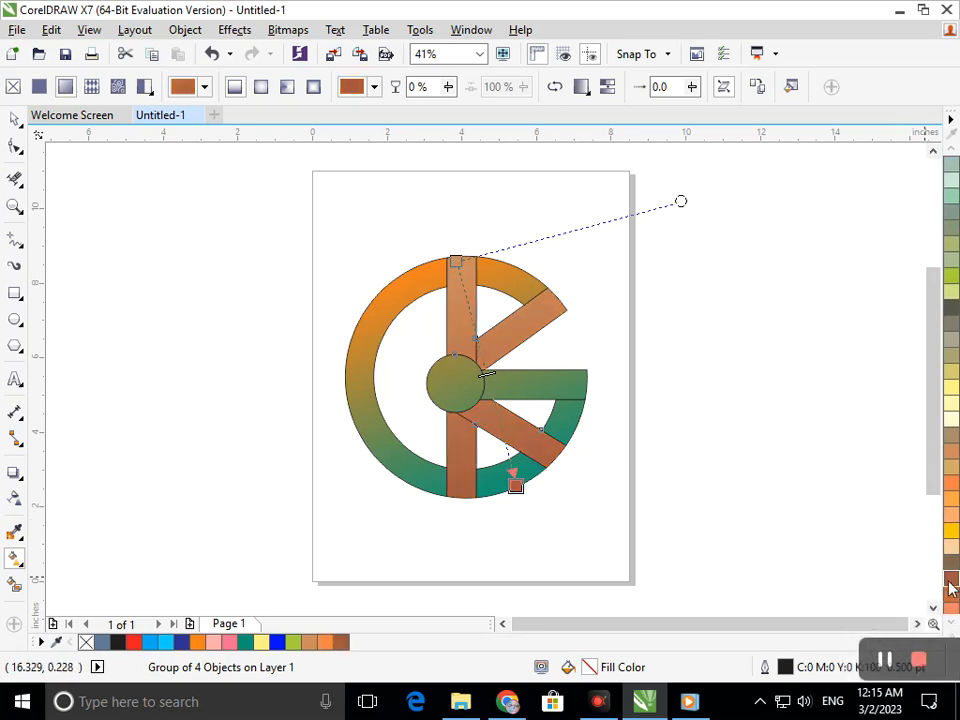
click(953, 406)
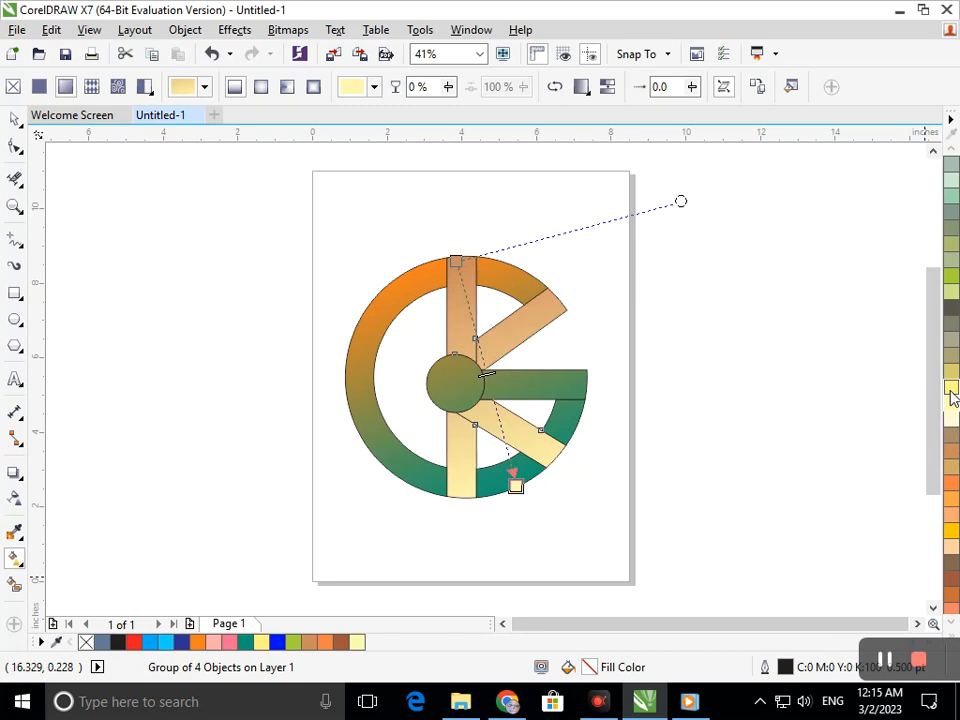
click(953, 592)
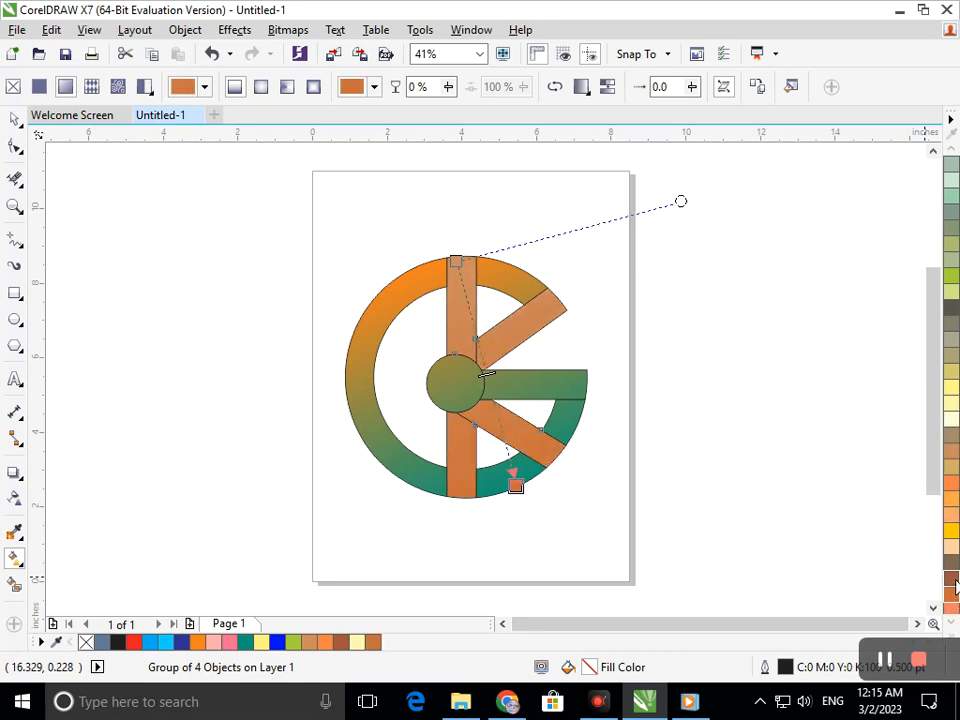
- Set the start colour of the bar group's gradient to medium blue (C 78, M 47, Y 0, K 0)
click(458, 263)
click(480, 252)
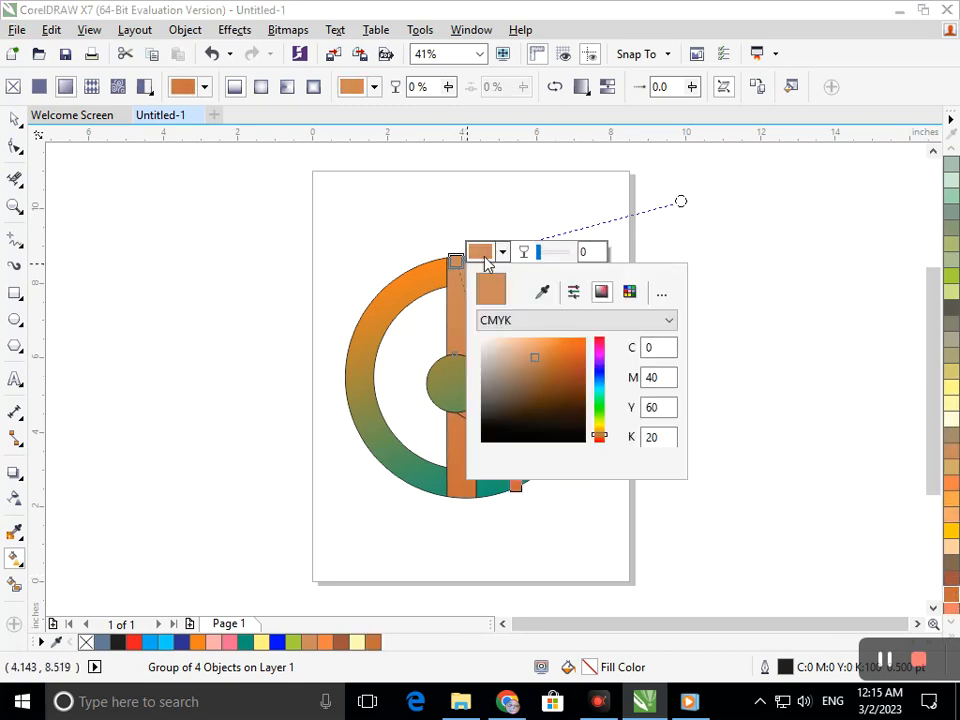
click(598, 381)
click(585, 339)
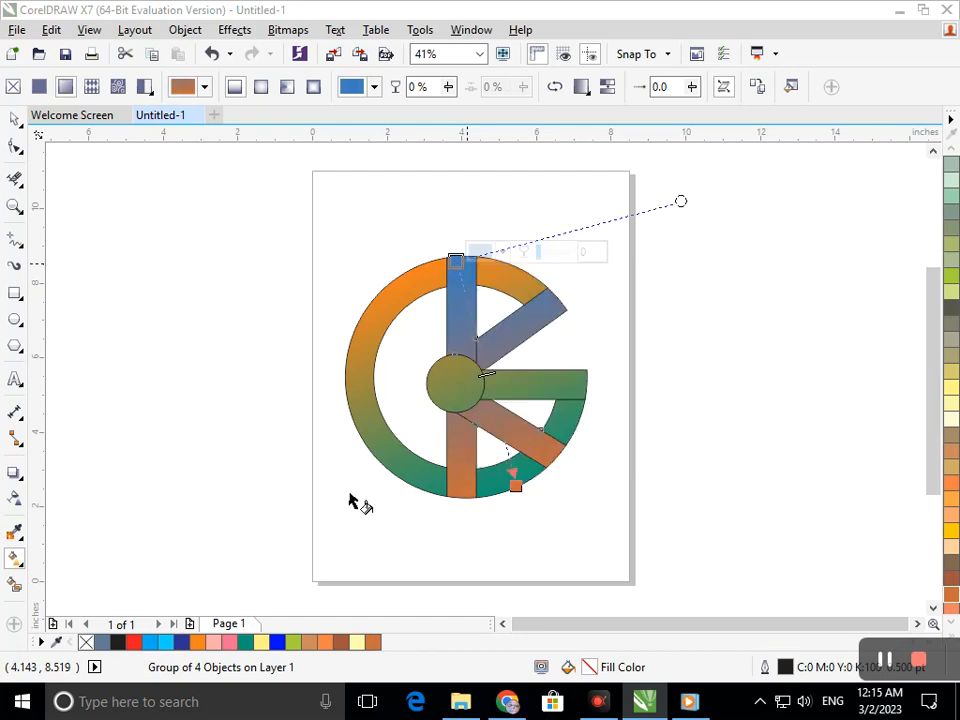
- Try red, dark brown and golden orange as the start colour of the ring group's gradient
click(517, 478)
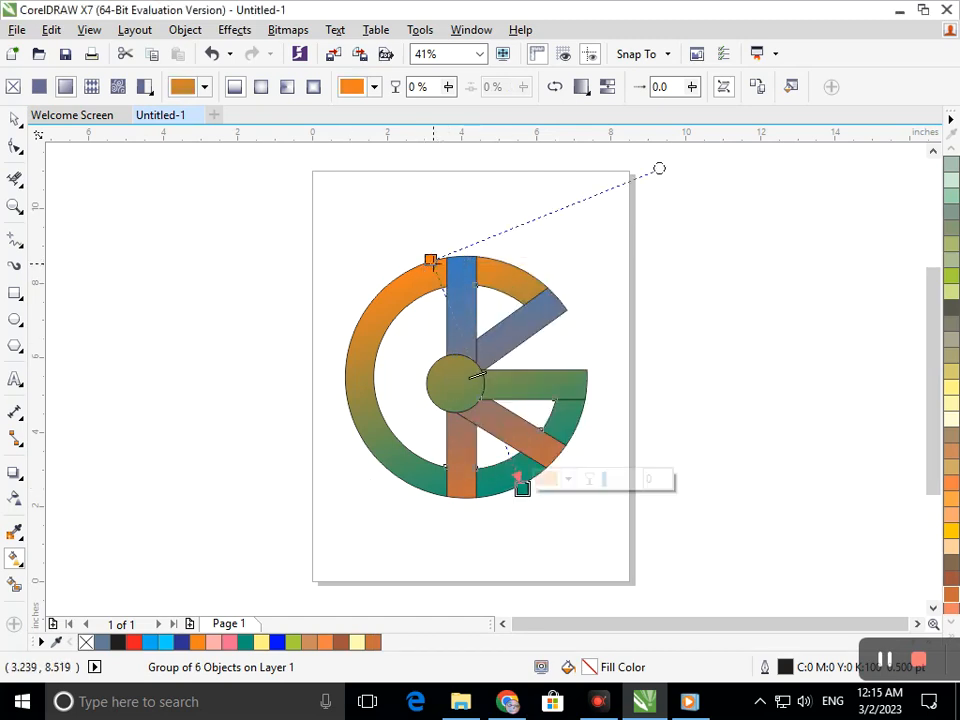
click(430, 260)
click(454, 249)
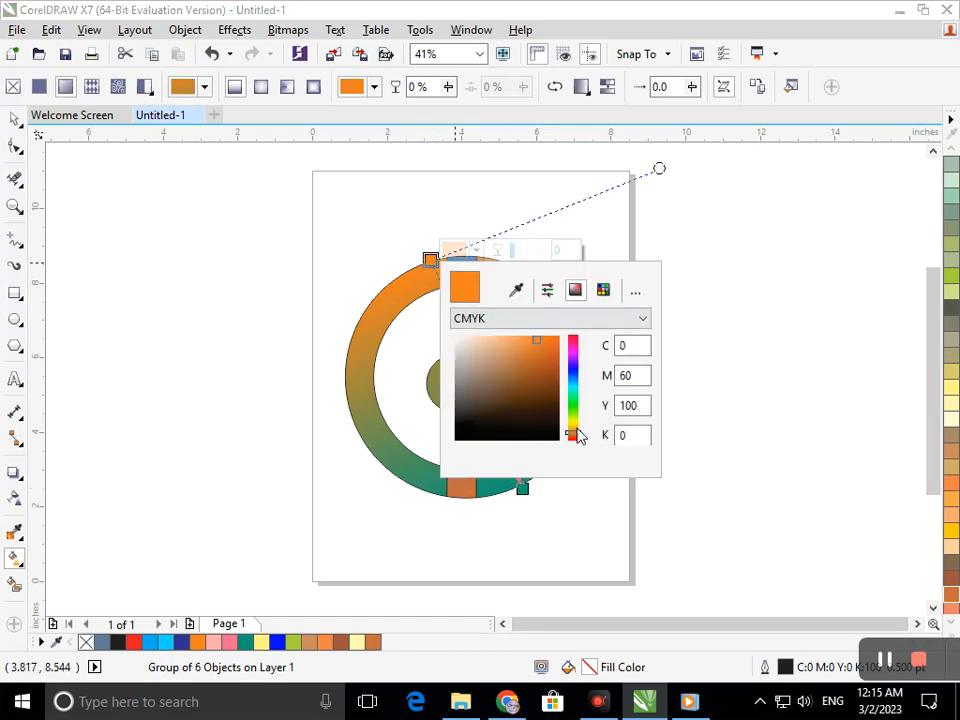
drag(578, 436, 576, 443)
click(537, 364)
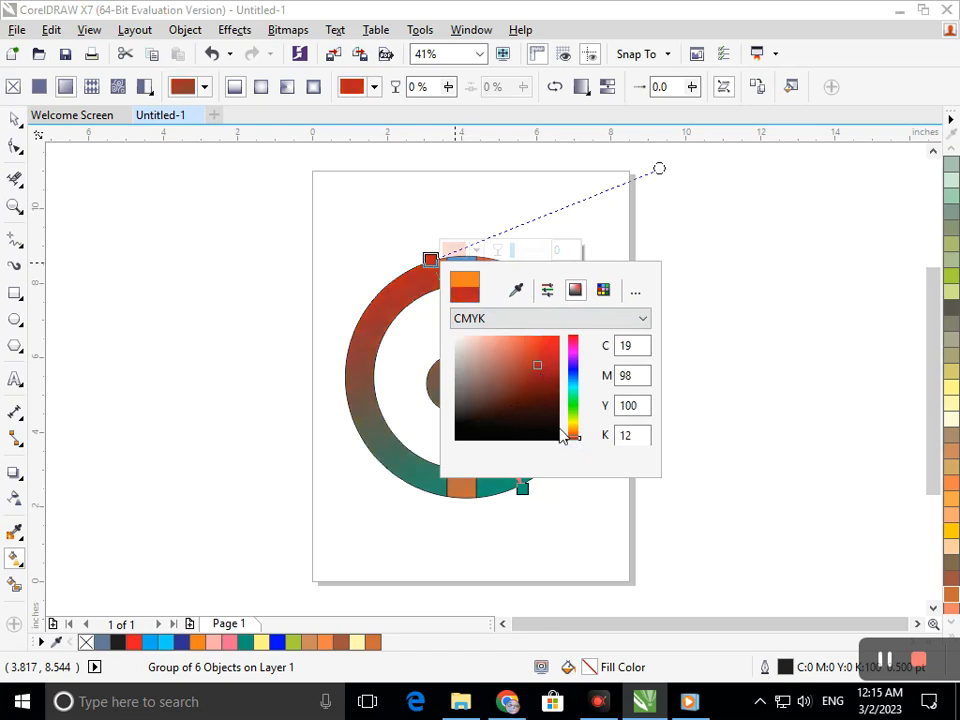
click(572, 437)
click(540, 387)
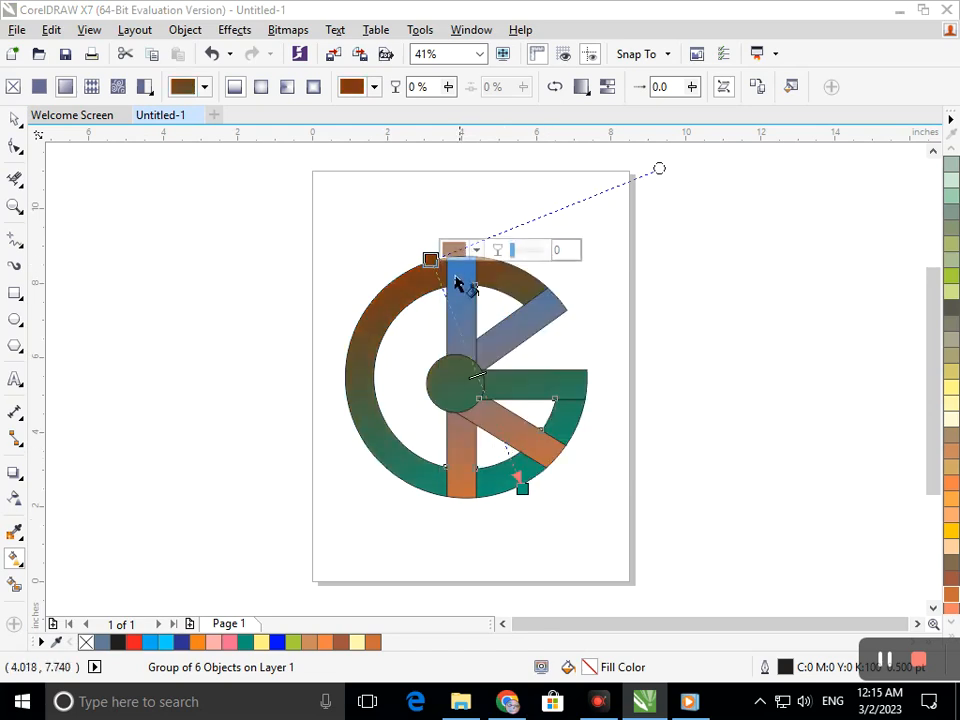
click(454, 250)
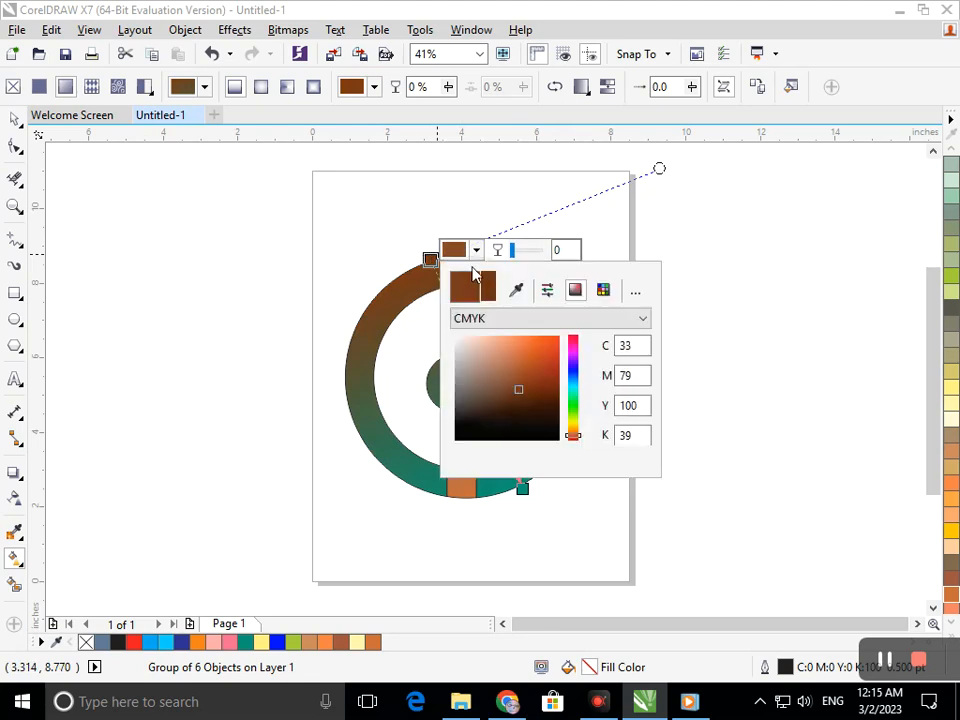
click(573, 433)
click(556, 340)
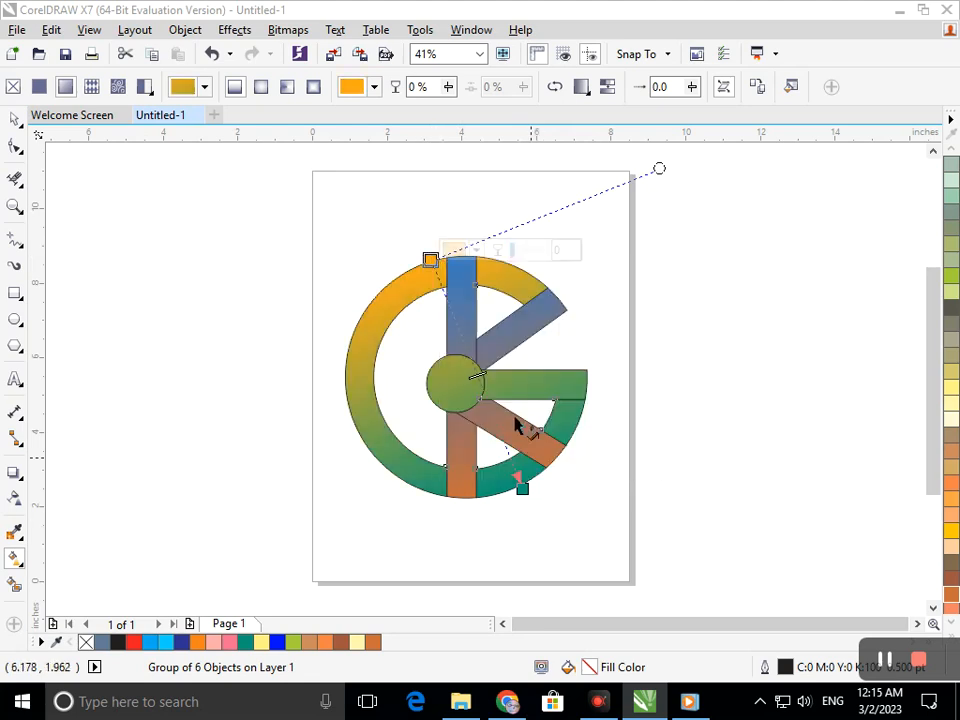
- Set the start colour of the ring group's gradient to a deep red
click(454, 250)
click(574, 442)
drag(575, 441, 577, 437)
drag(538, 342, 549, 377)
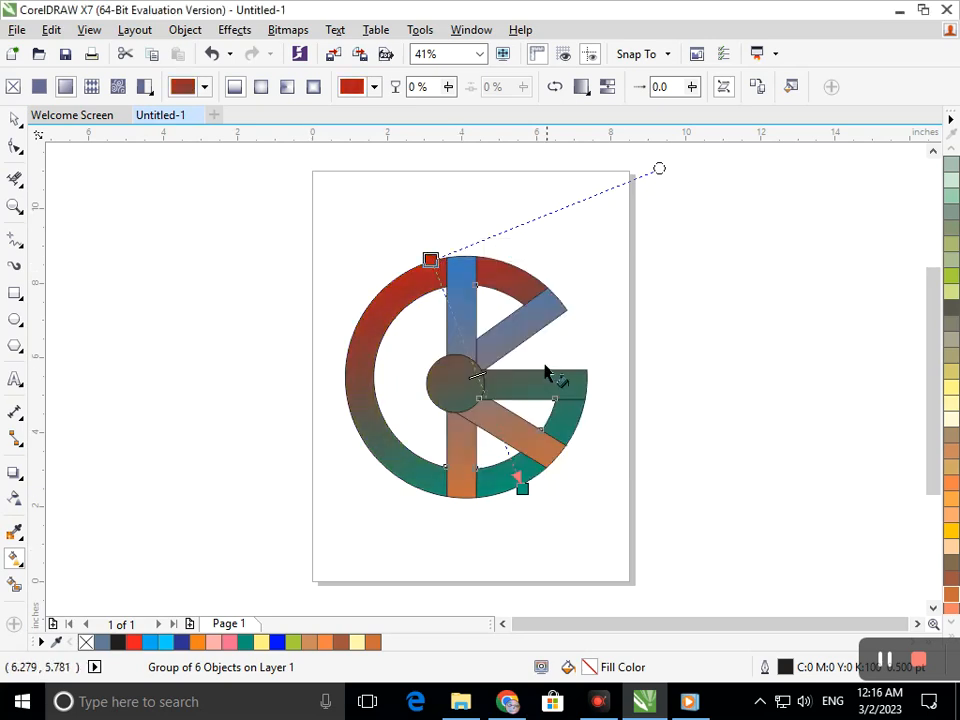
- Set the start colour of the bar group's gradient to light orange and redraw the gradient as a very short span below the logo
click(504, 343)
click(489, 252)
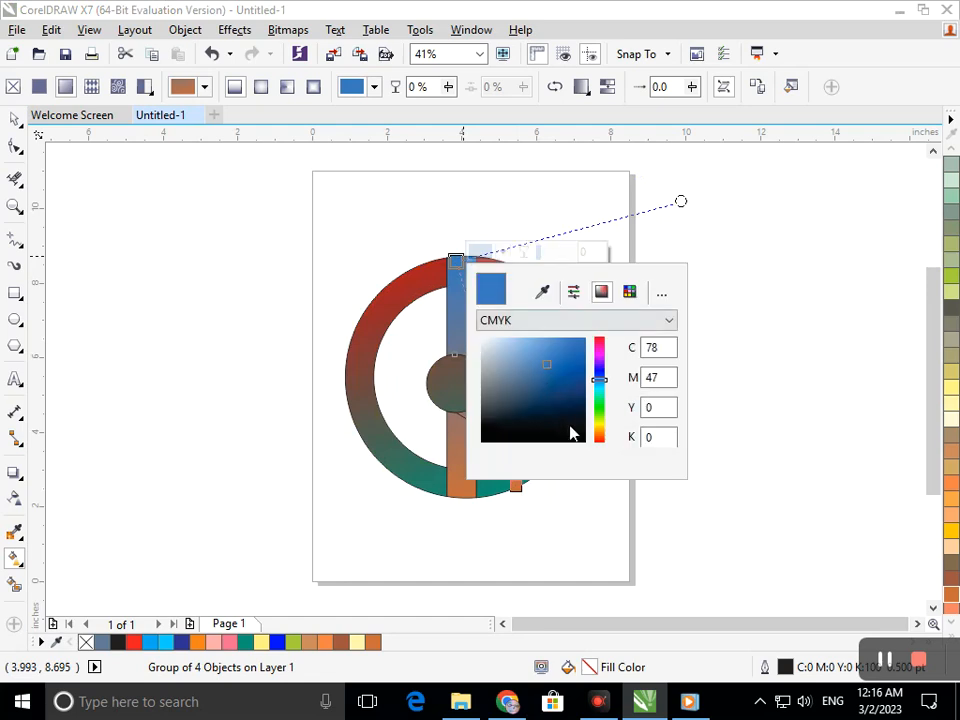
drag(600, 440, 599, 434)
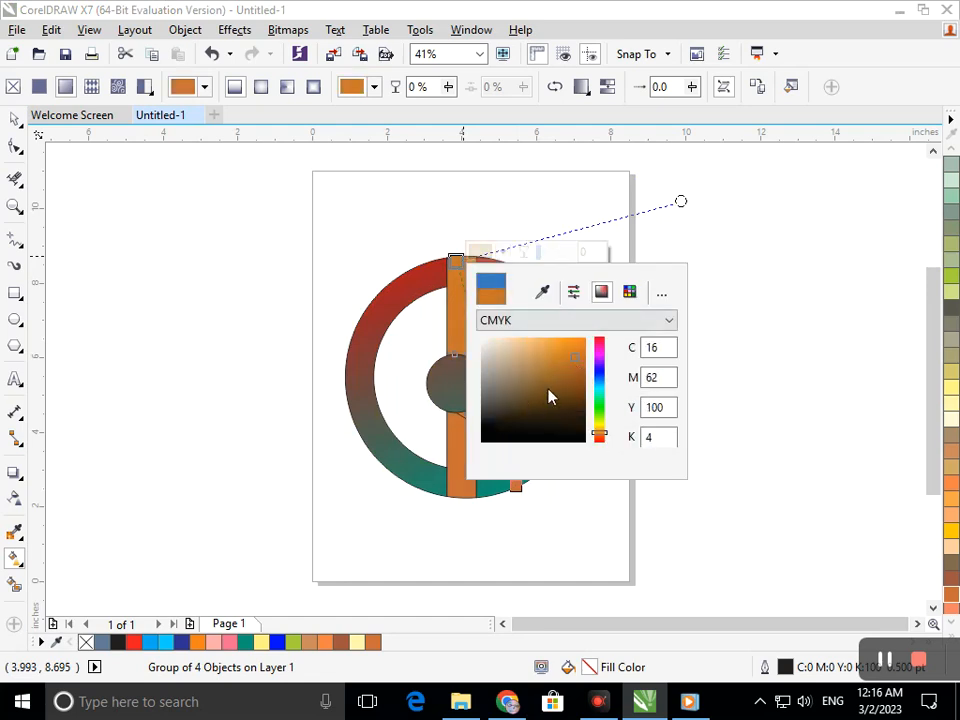
drag(574, 352, 551, 339)
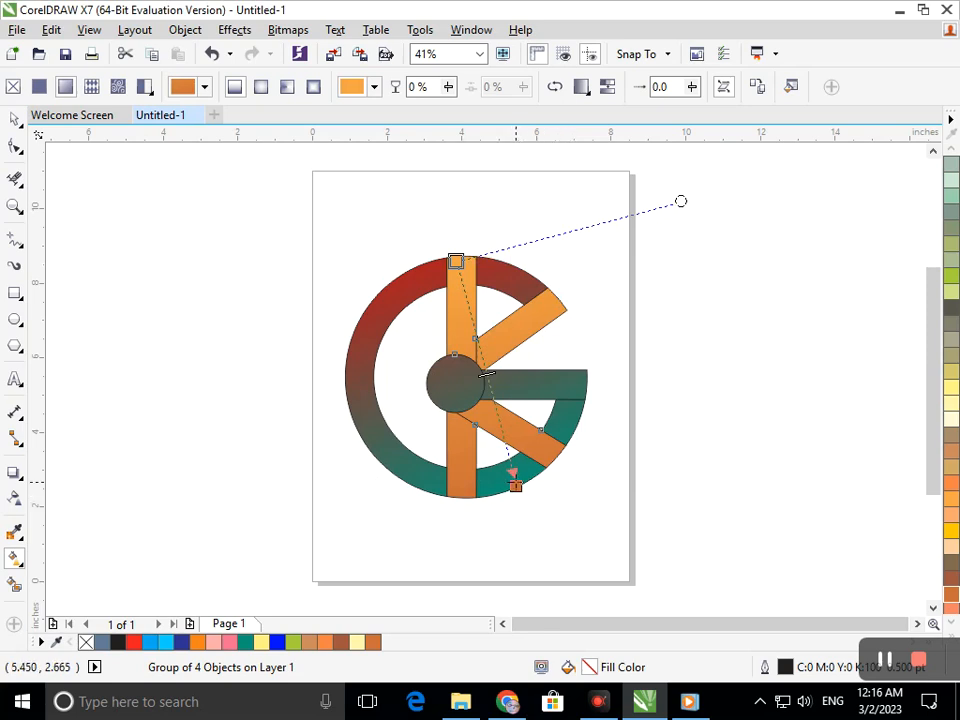
click(516, 487)
drag(519, 565, 523, 555)
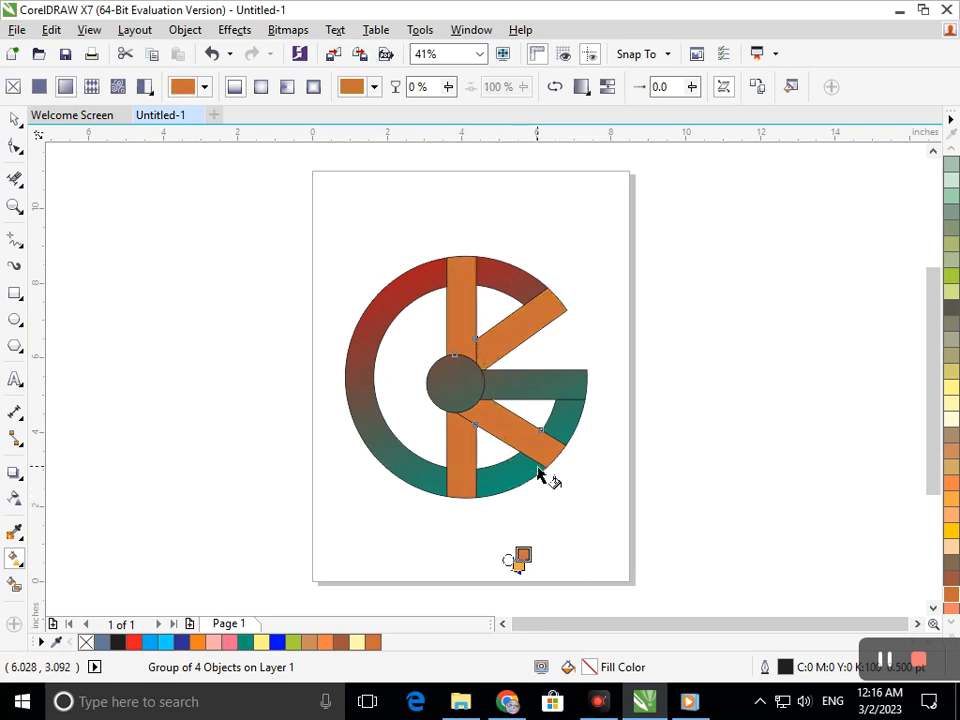
- Try shades of blue as the end colour of the ring group's gradient and undo the last shade changes
click(528, 469)
click(522, 487)
click(568, 479)
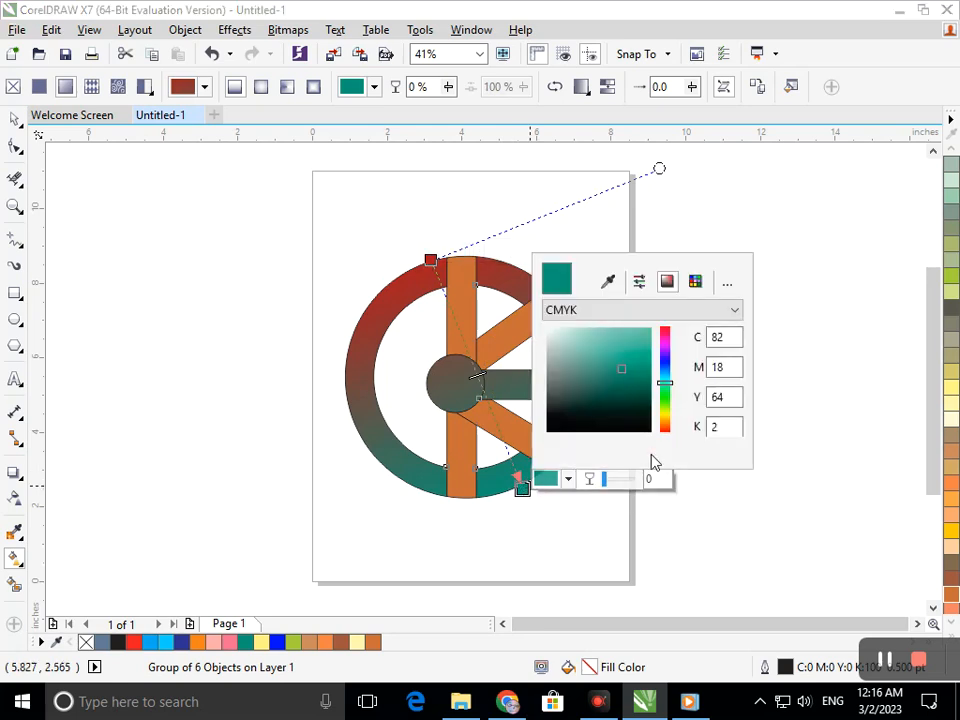
drag(664, 388, 636, 328)
click(439, 546)
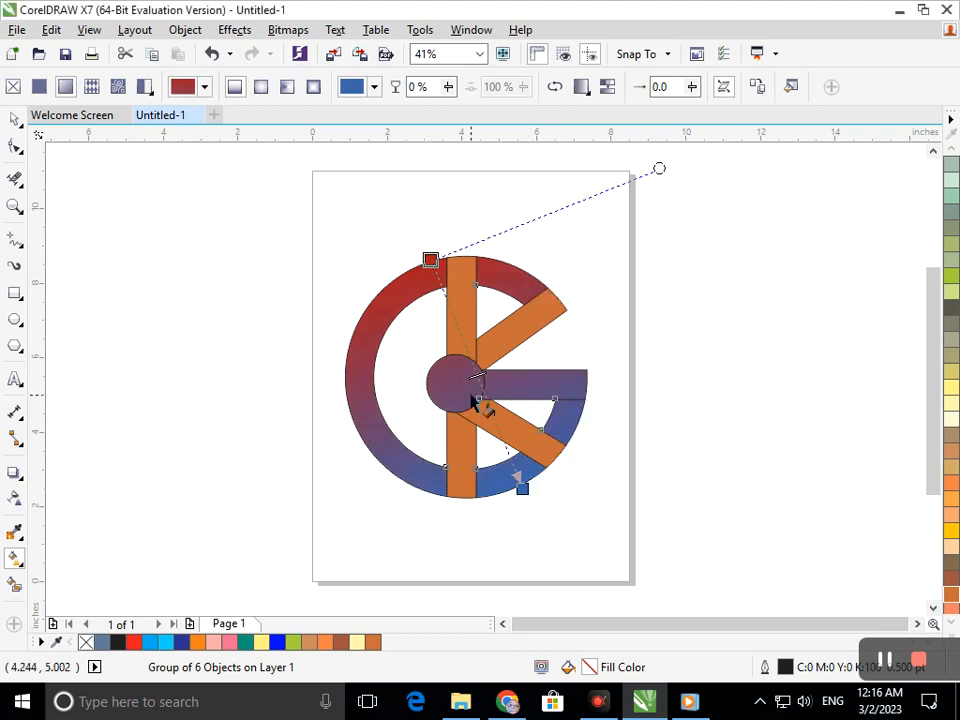
click(522, 487)
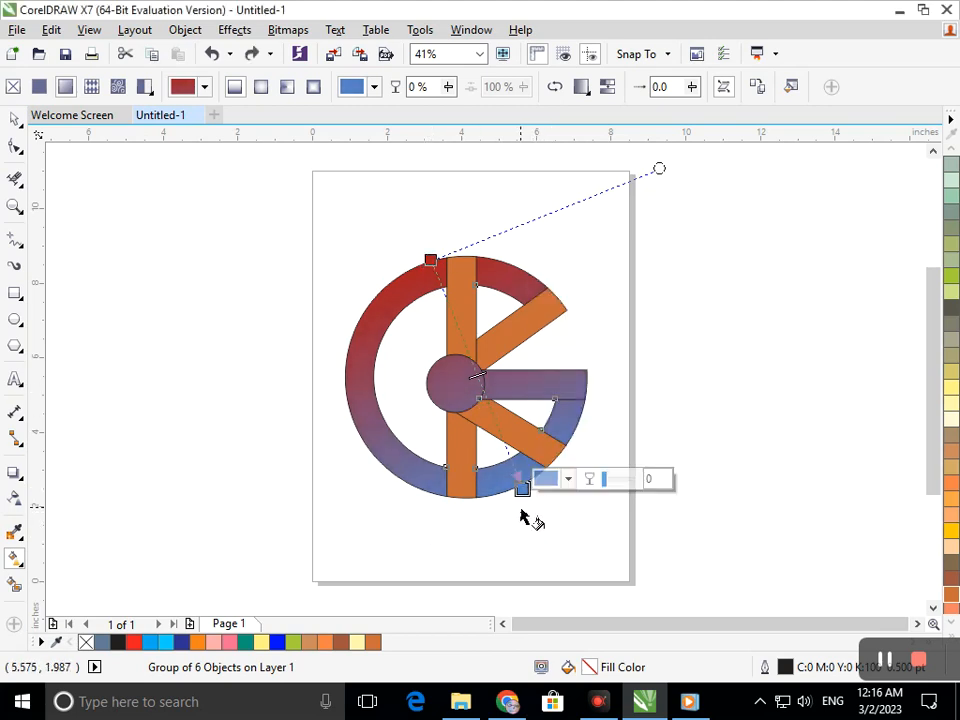
key(ctrl+z)
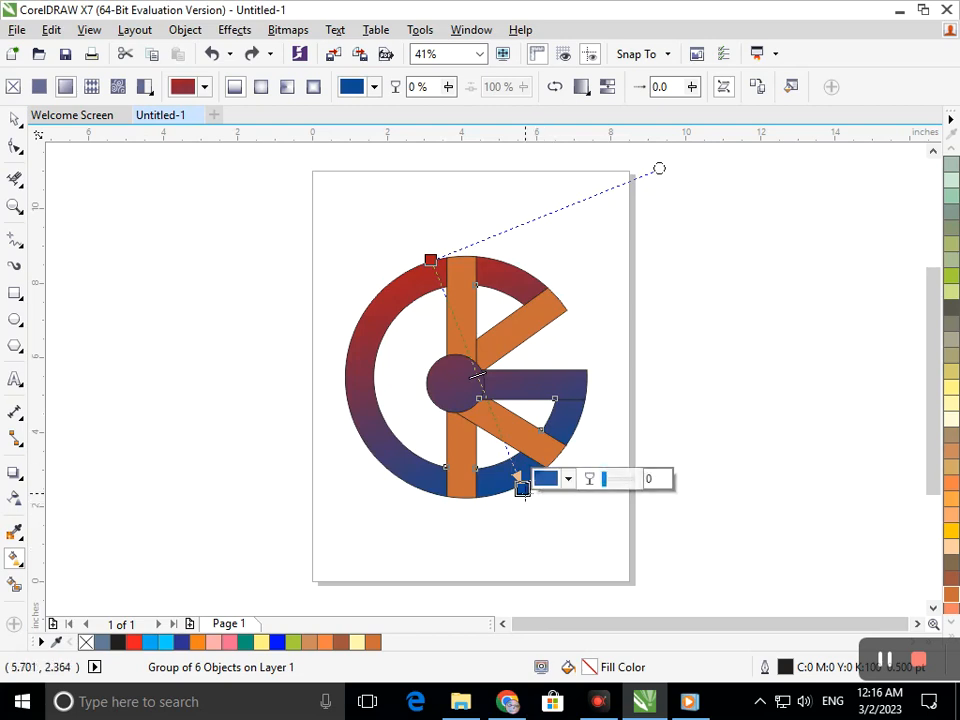
- Set the end colour of the ring group's gradient to green (C 79, M 17, Y 100, K 4) and select the bar group
click(567, 479)
click(665, 427)
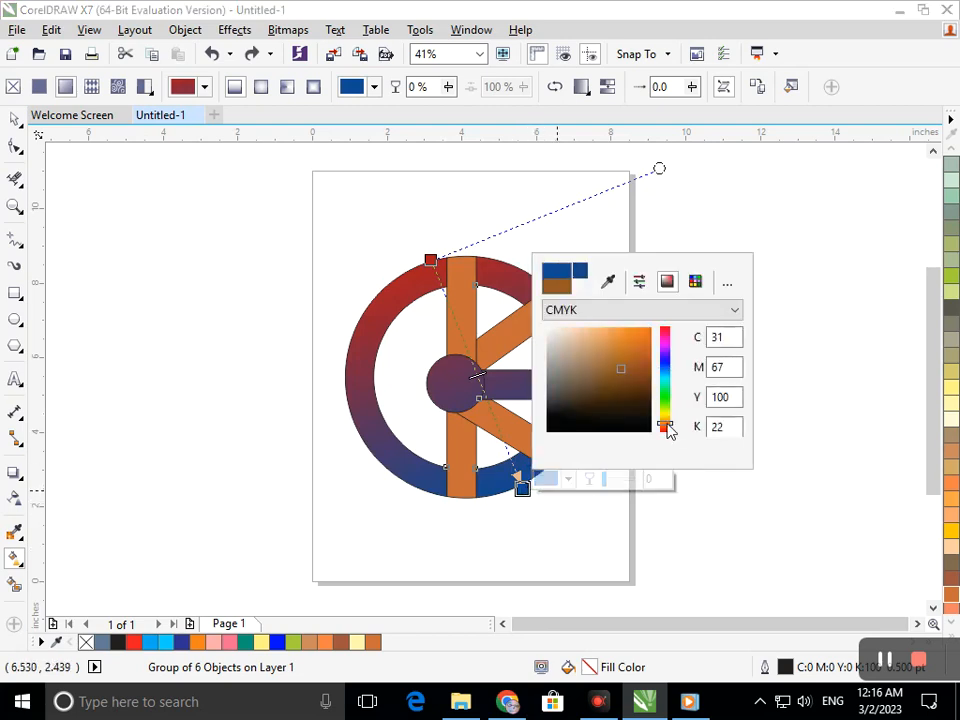
drag(666, 423, 669, 403)
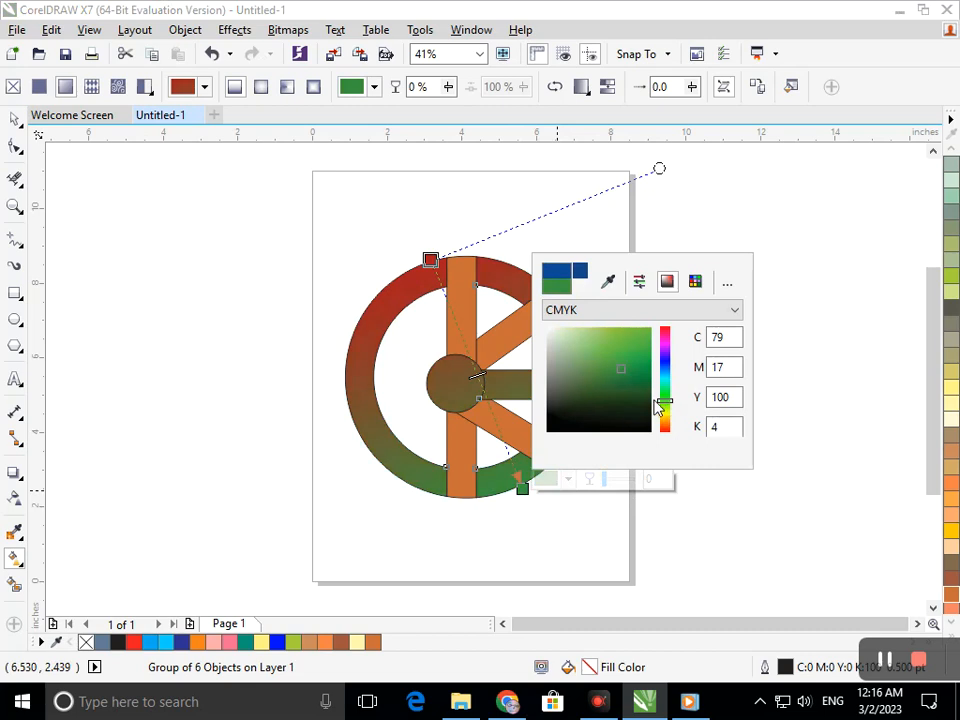
click(457, 382)
click(459, 271)
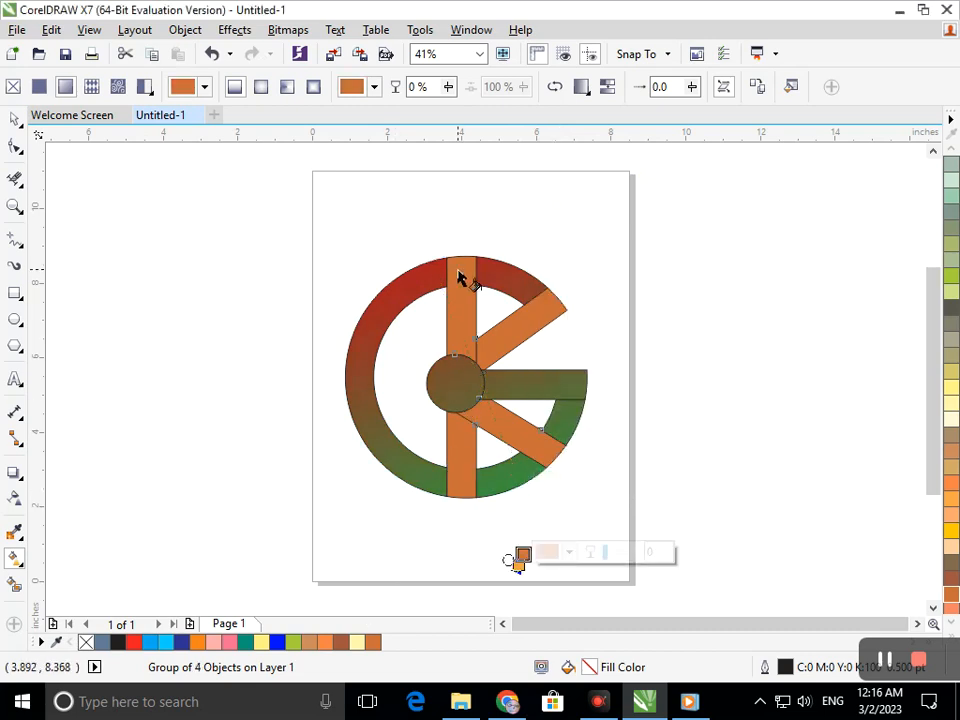